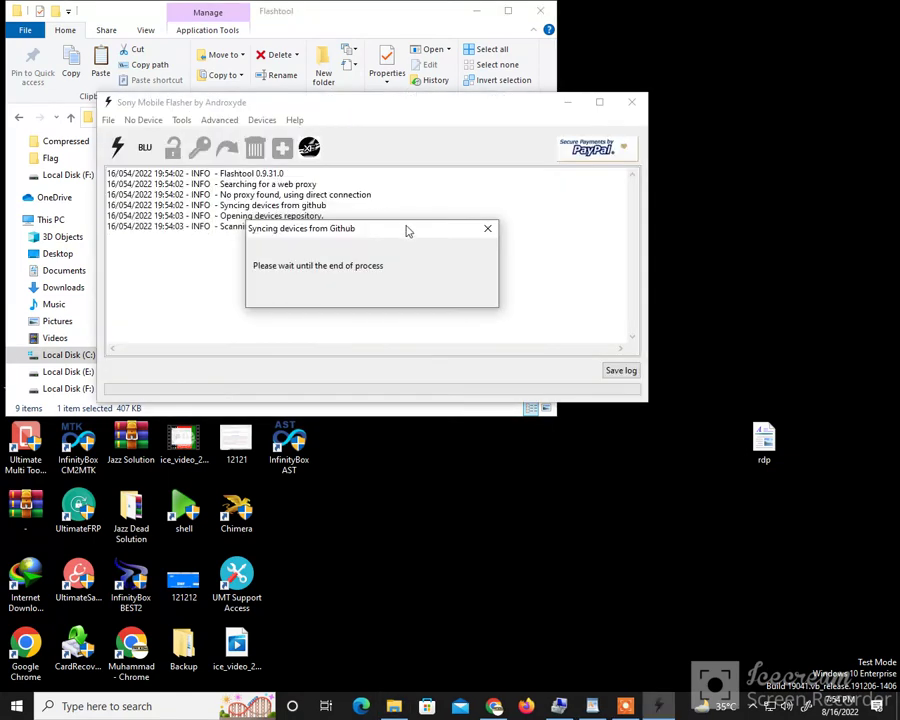
mouse_move(625, 710)
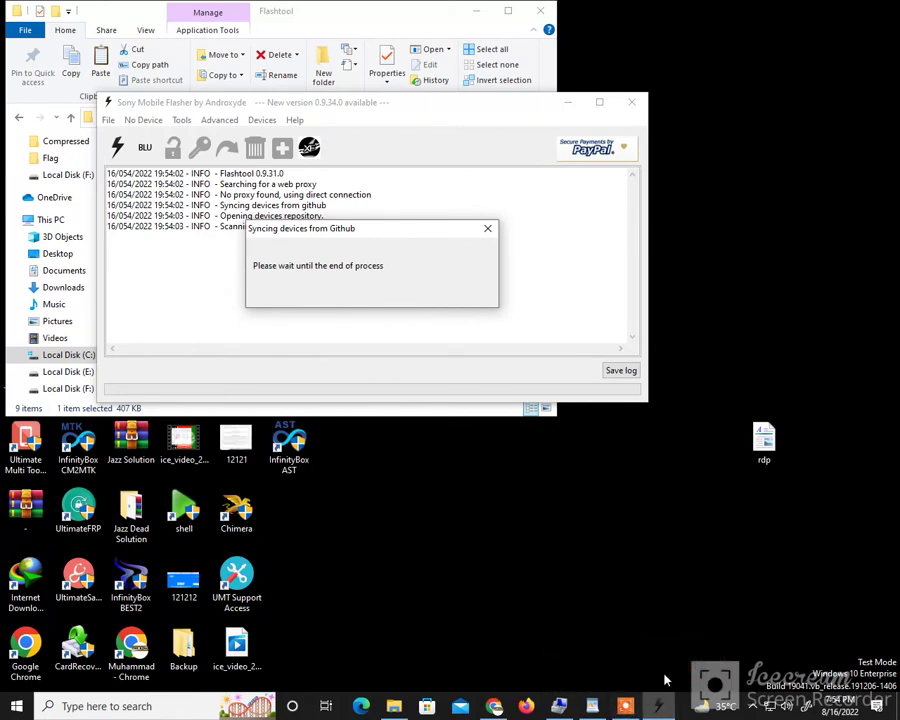
left_click(625, 706)
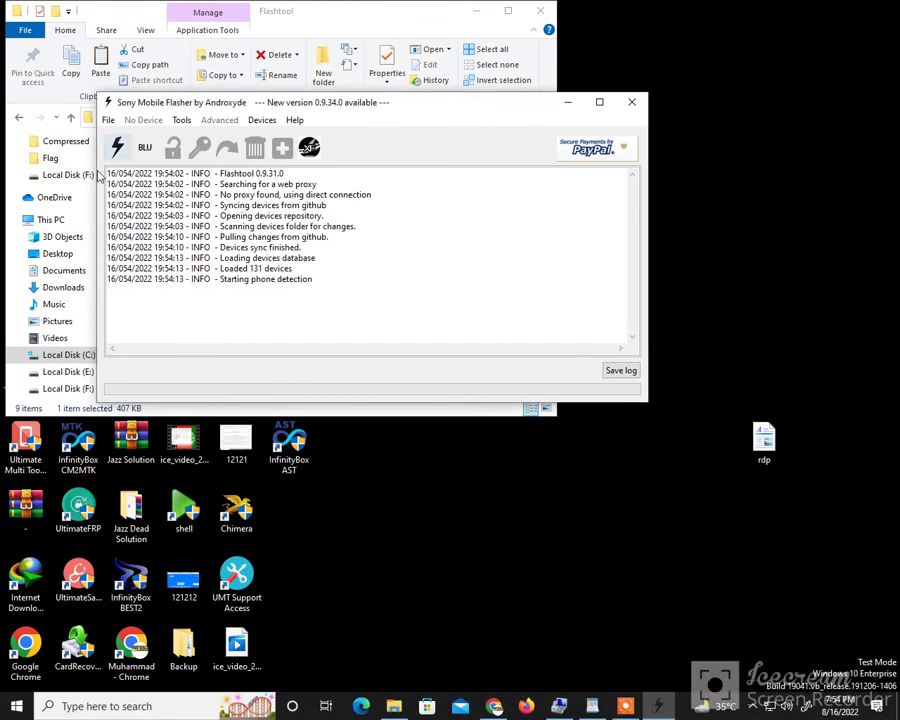
Start a flash in Flashmode and copy the source folder path from the Firmware Selector.
left_click(121, 148)
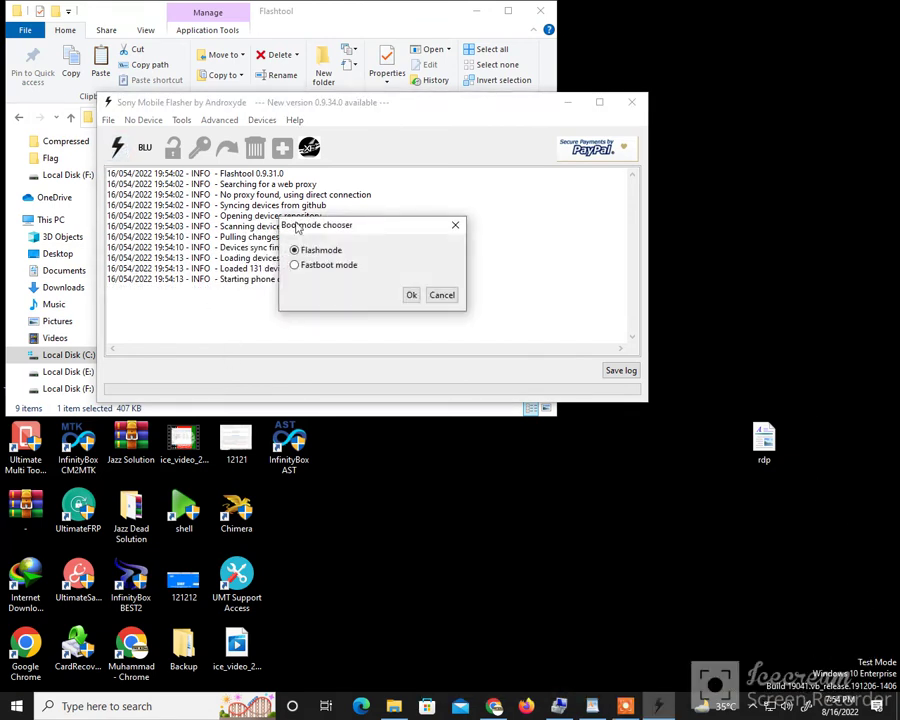
left_click(410, 294)
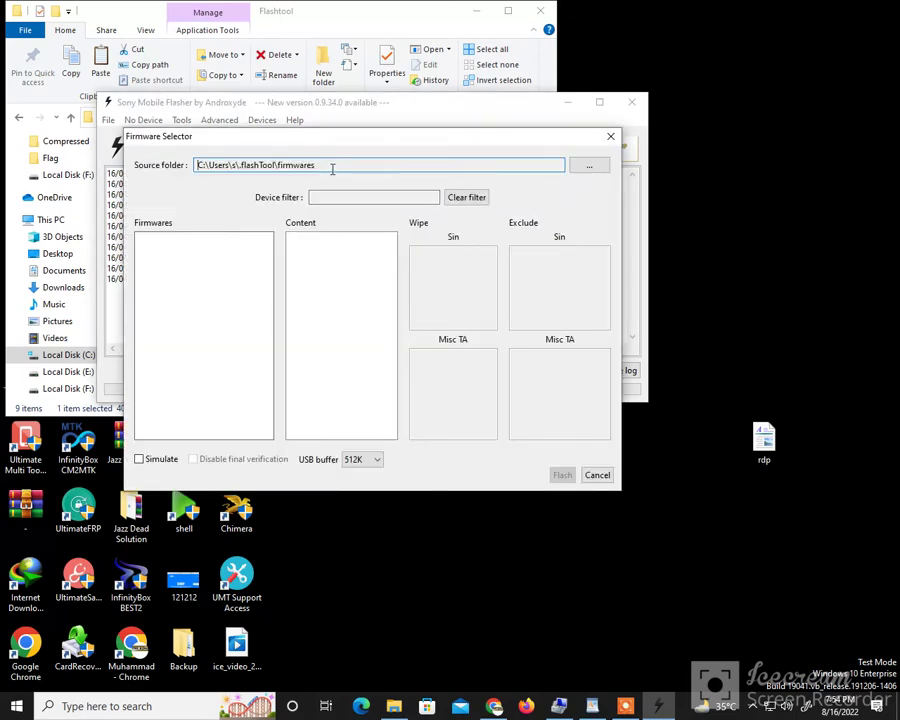
left_click_drag(333, 169, 197, 185)
key("ctrl+c")
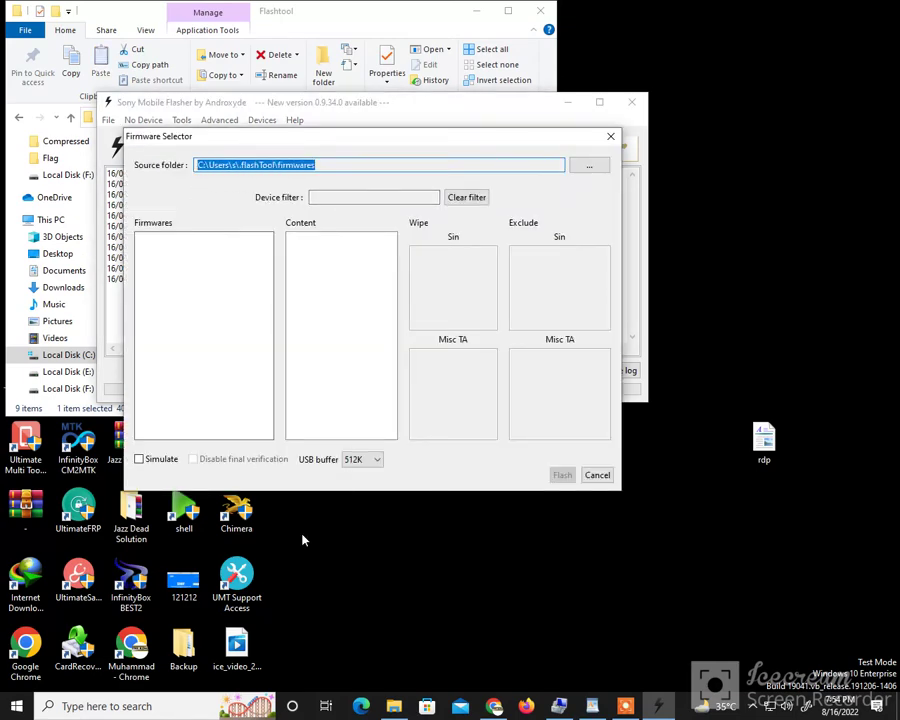
Go to the copied folder C:\Users\s\.flashTool\firmwares in File Explorer, and minimize the window.
left_click(394, 706)
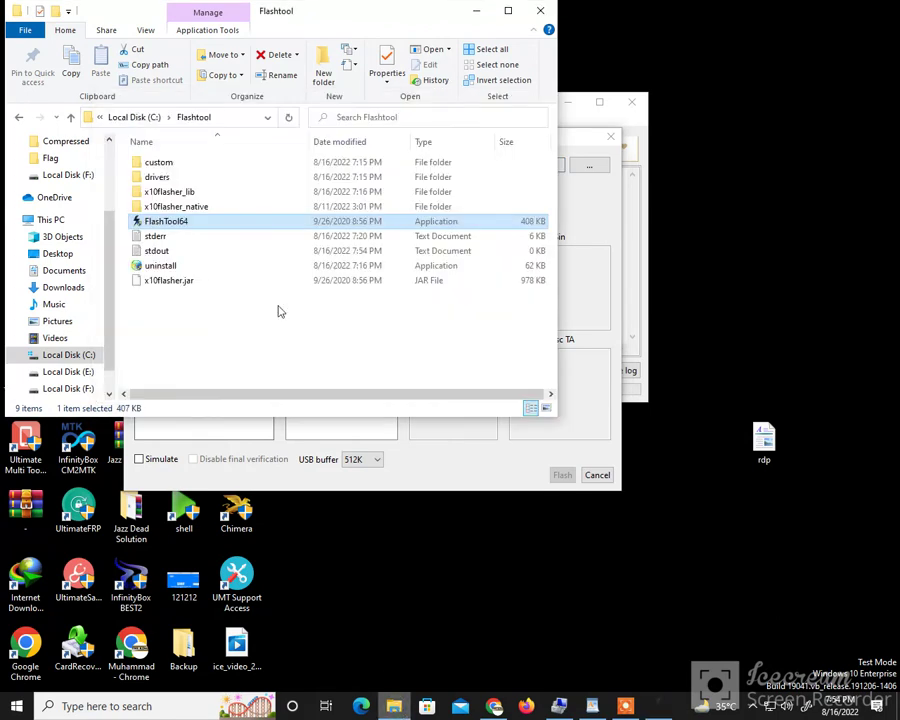
left_click(230, 116)
key("ctrl+v")
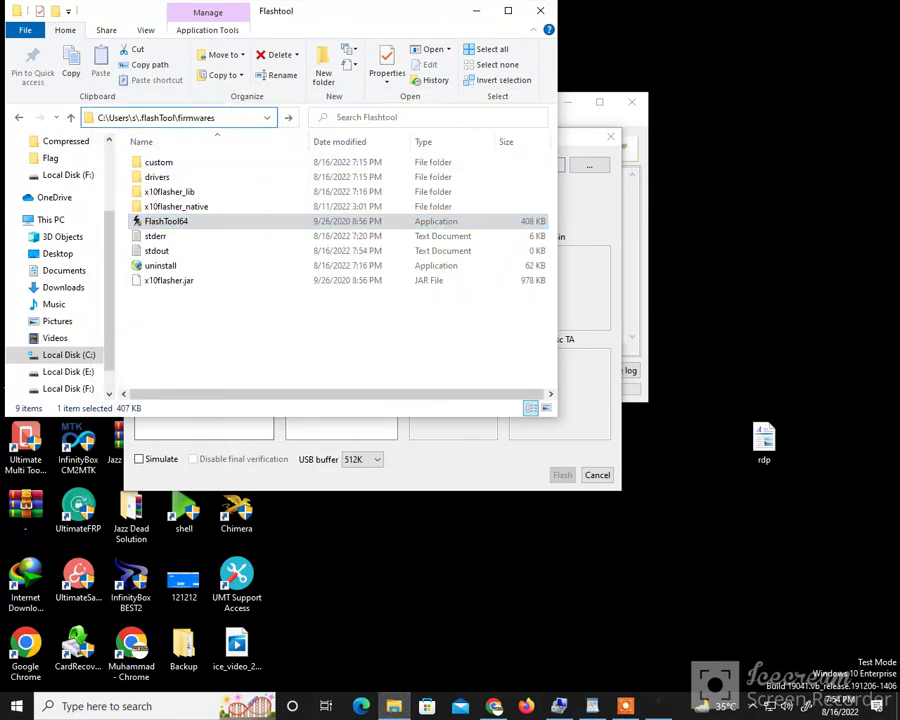
left_click(290, 118)
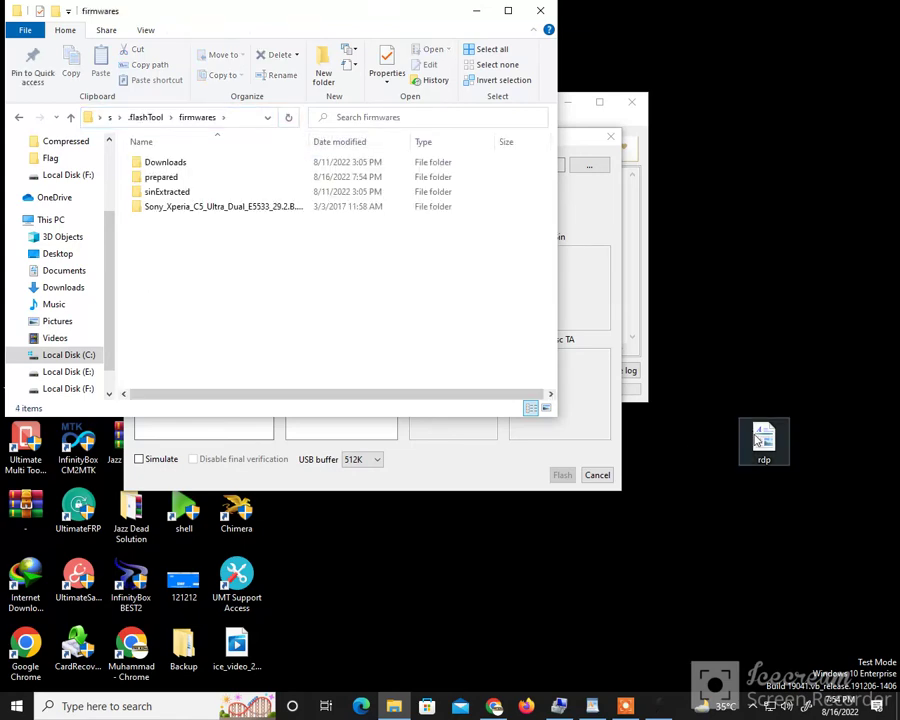
left_click(476, 11)
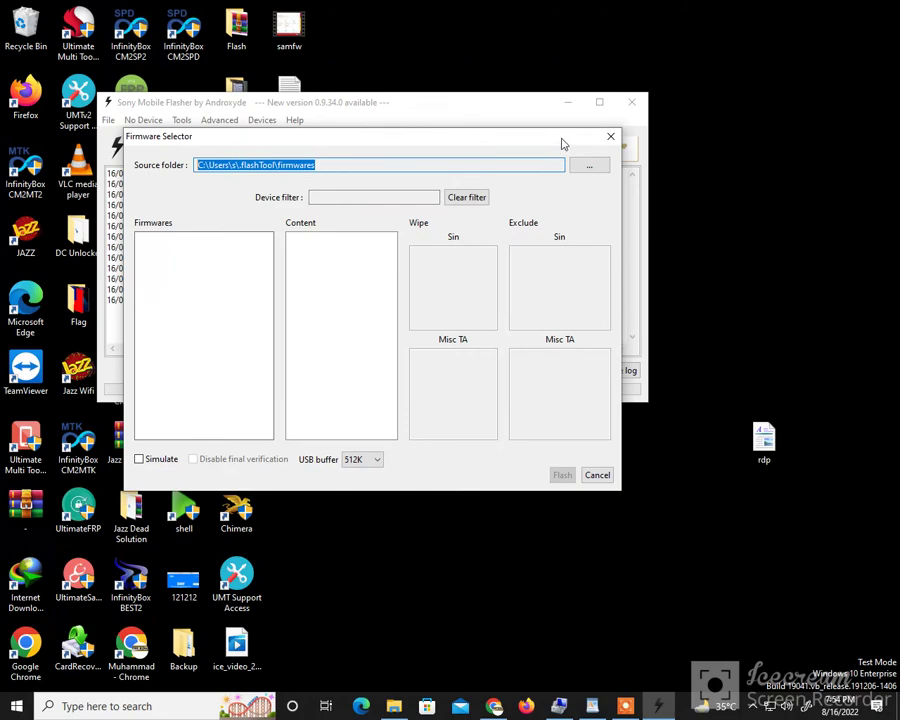
Close the Firmware Selector and move E5533_29.2.B.0.129_1296-8542_R3B.ftf from the desktop into the firmwares folder.
left_click(610, 136)
left_click(567, 104)
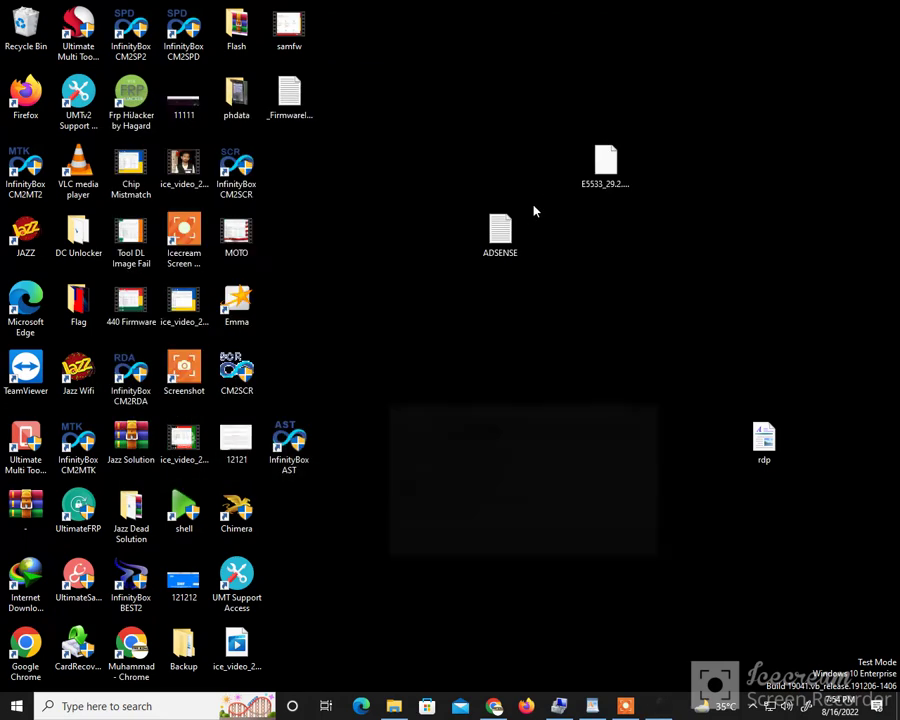
left_click_drag(596, 176, 445, 594)
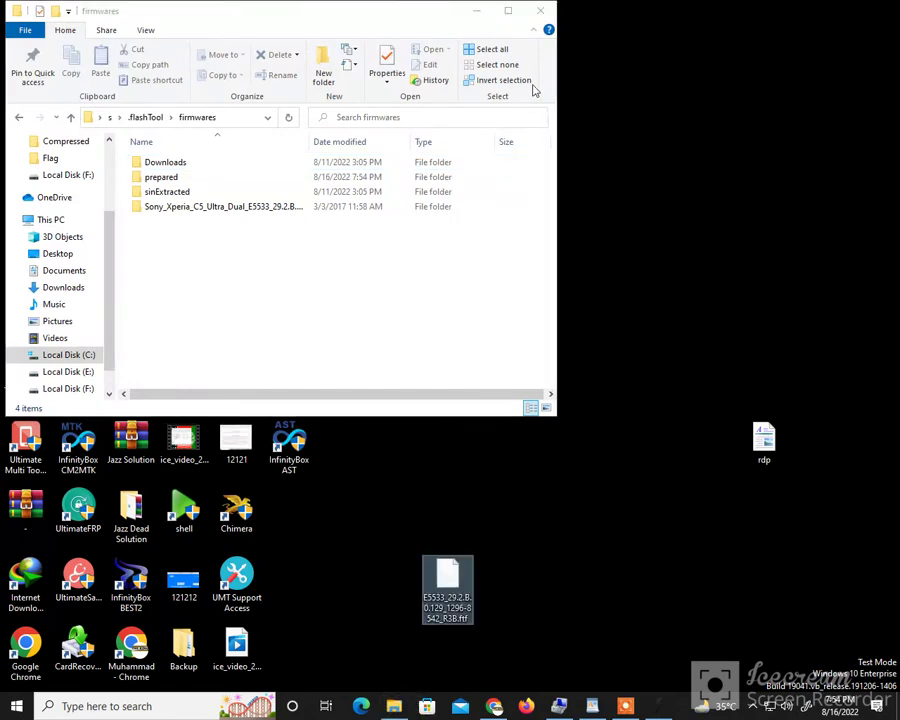
left_click(244, 116)
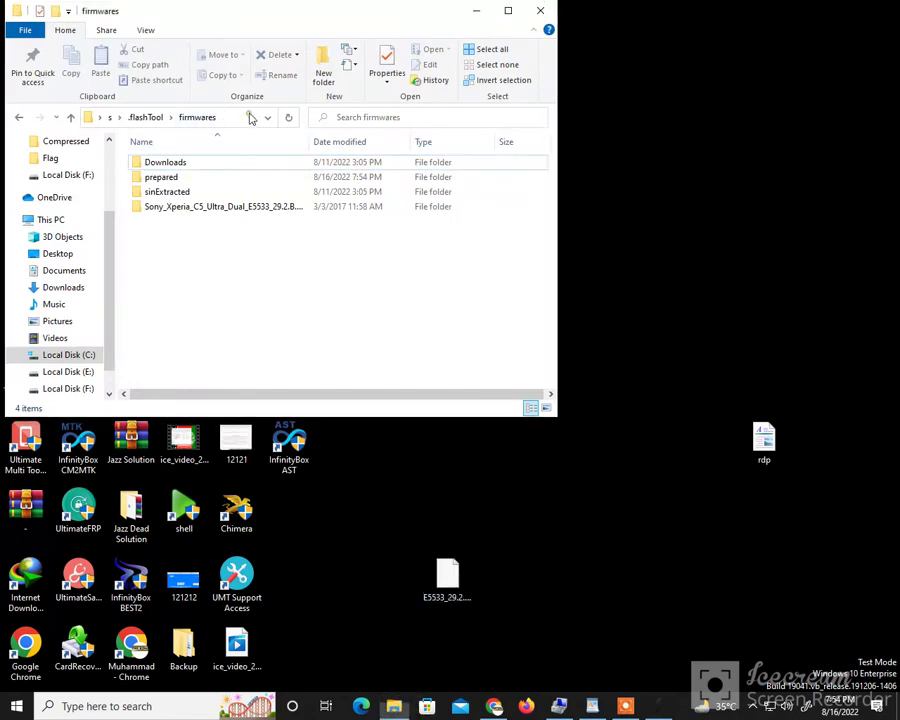
left_click(244, 116)
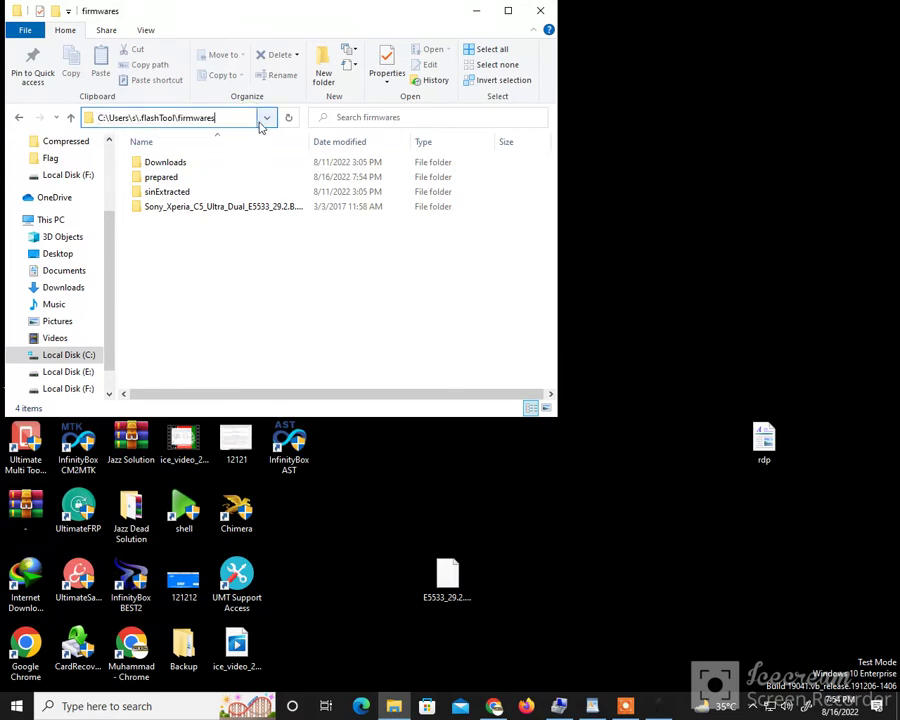
key("Escape")
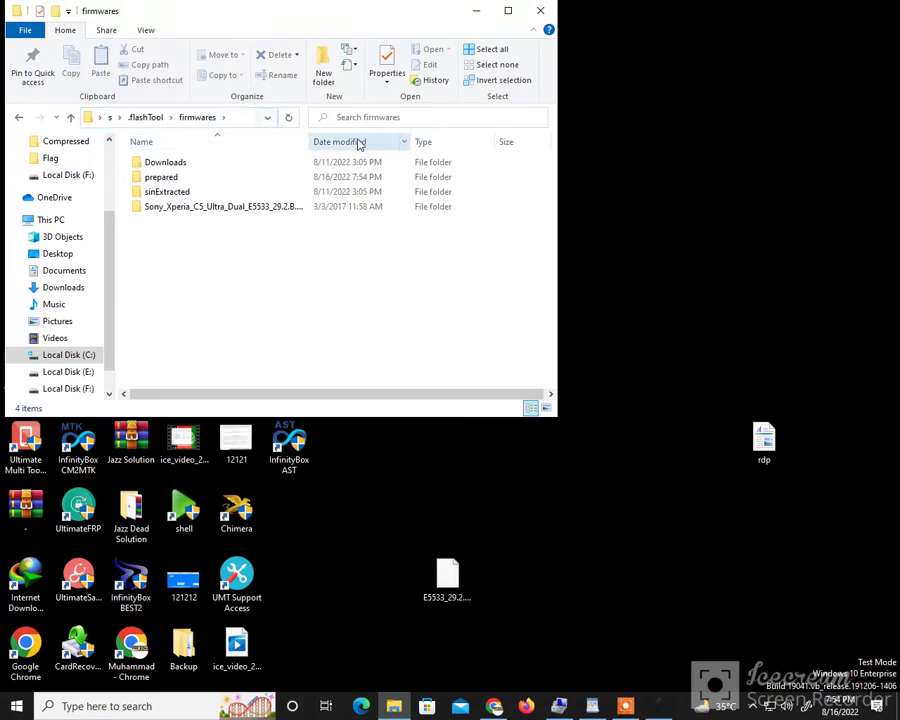
left_click(446, 580)
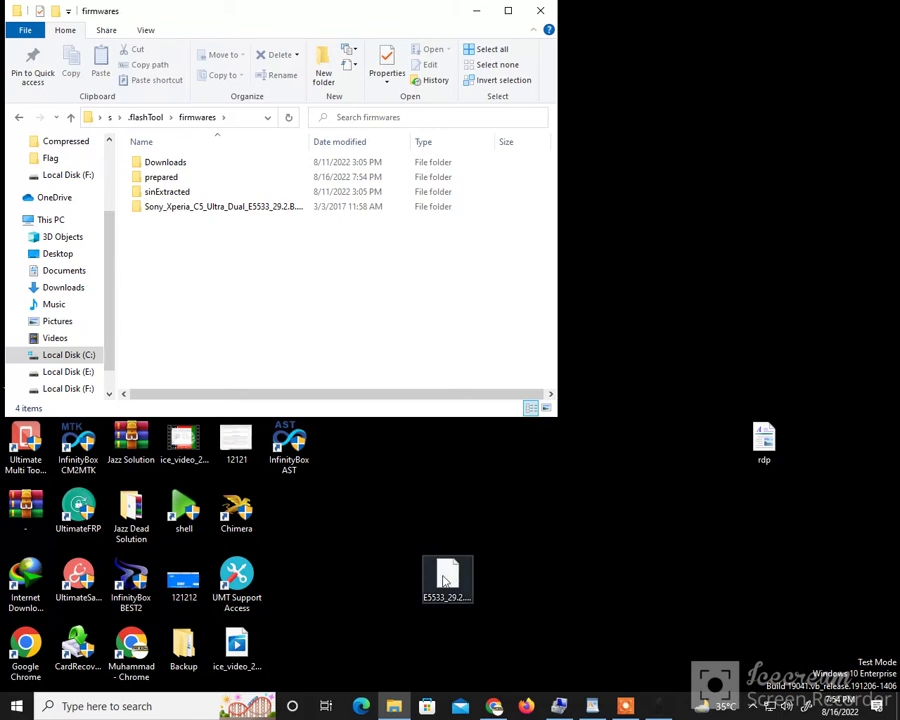
left_click_drag(446, 580, 191, 299)
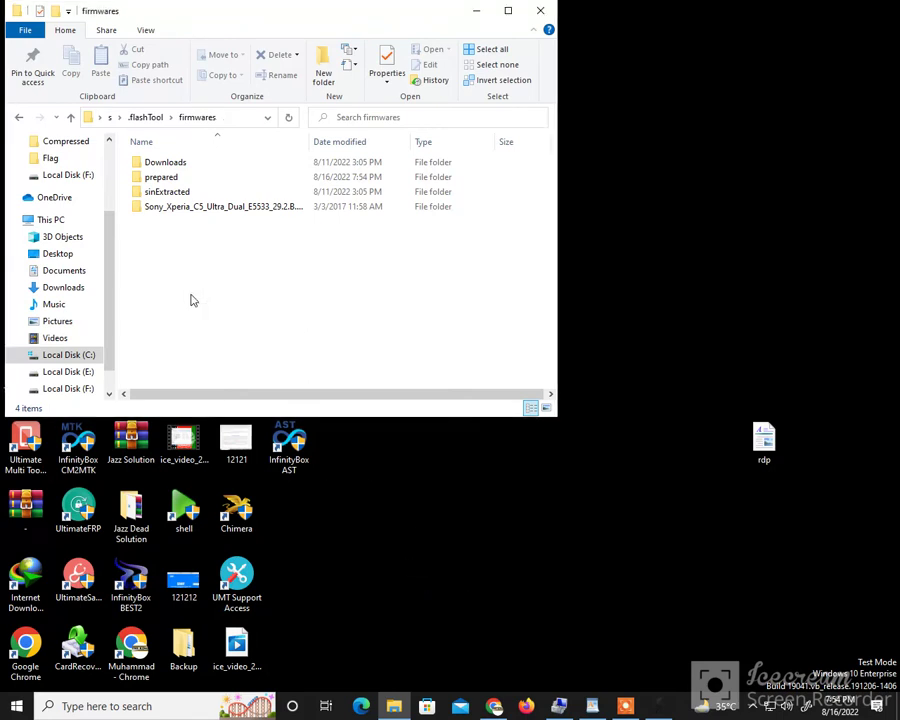
left_click(532, 18)
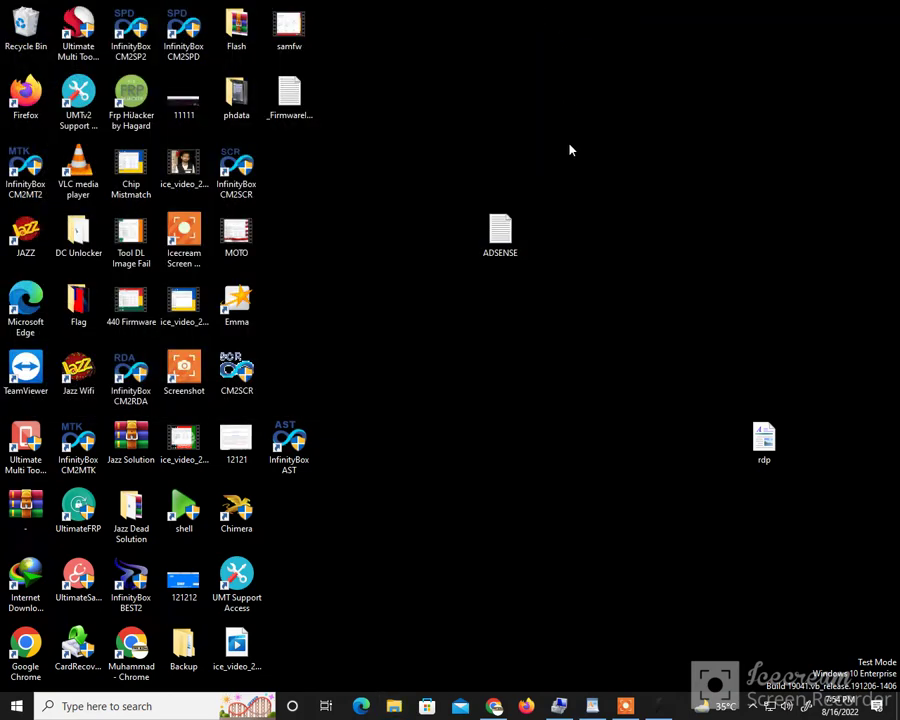
Reopen the Firmware Selector in Flashmode and select firmware 29.2.B.0.129 under Sony Xperia C5 Ultra, E5533, Customized MEA.
left_click(655, 705)
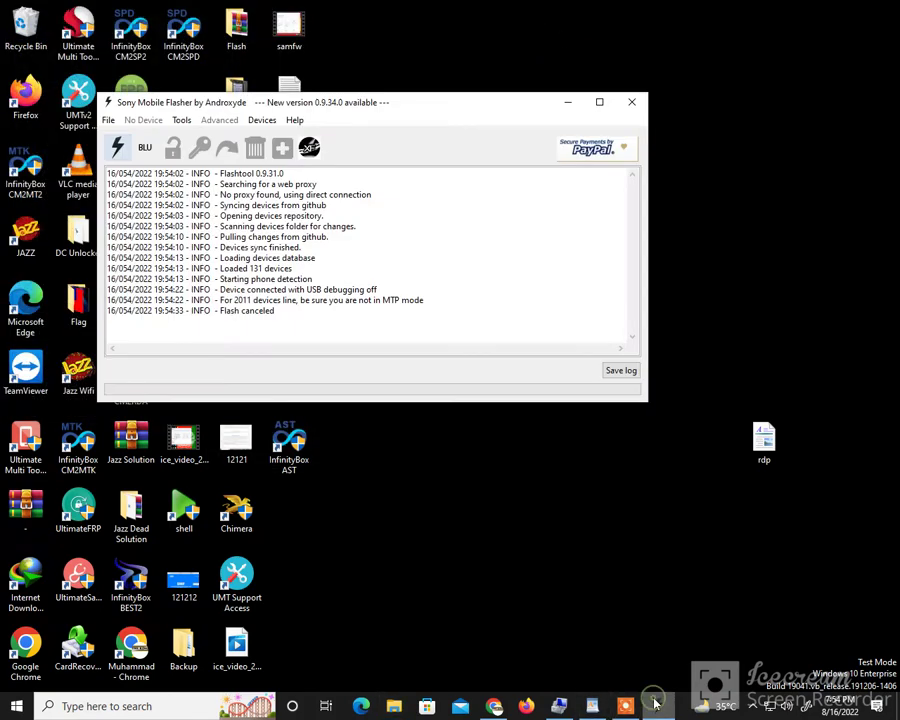
left_click(117, 147)
left_click(411, 296)
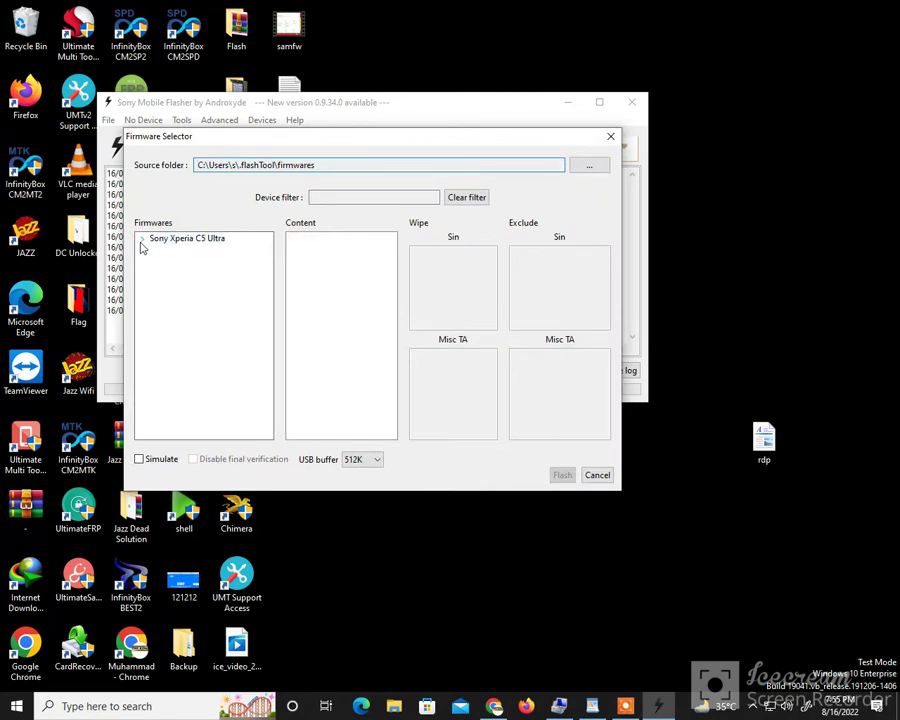
left_click(142, 240)
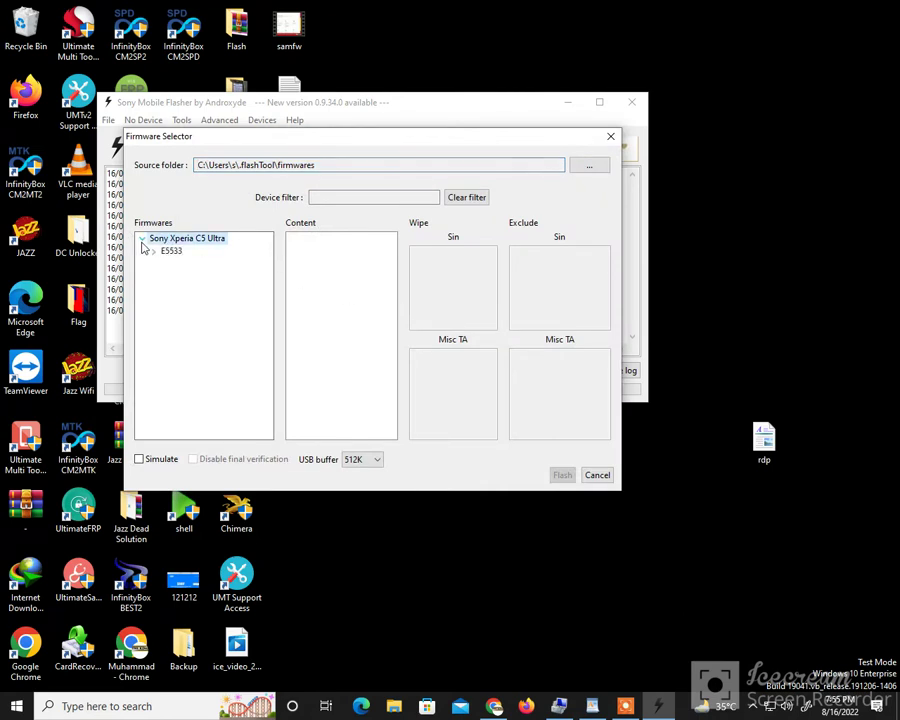
left_click(154, 253)
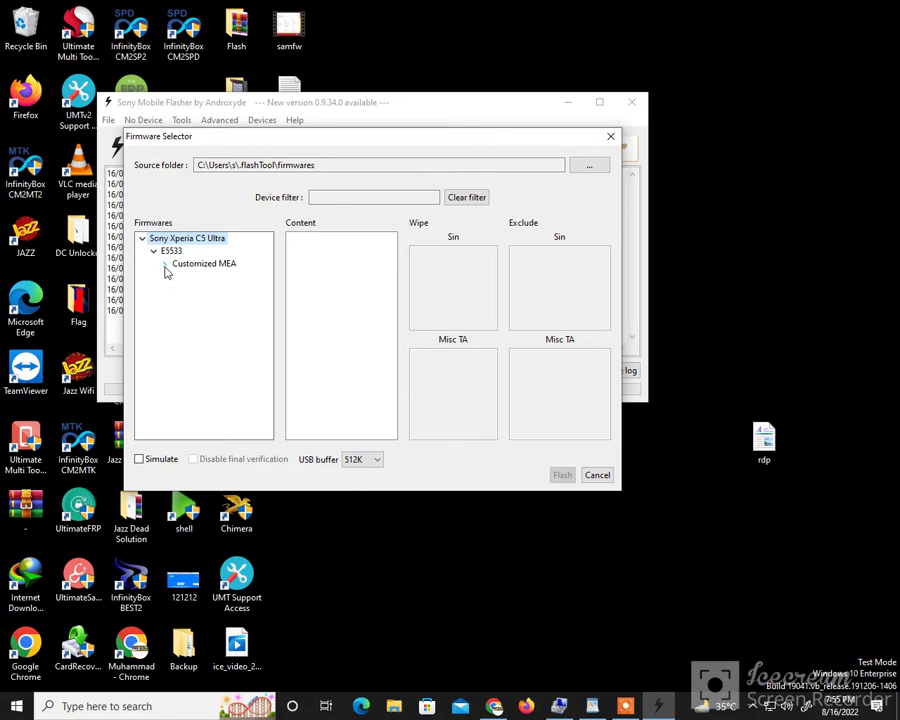
left_click(166, 265)
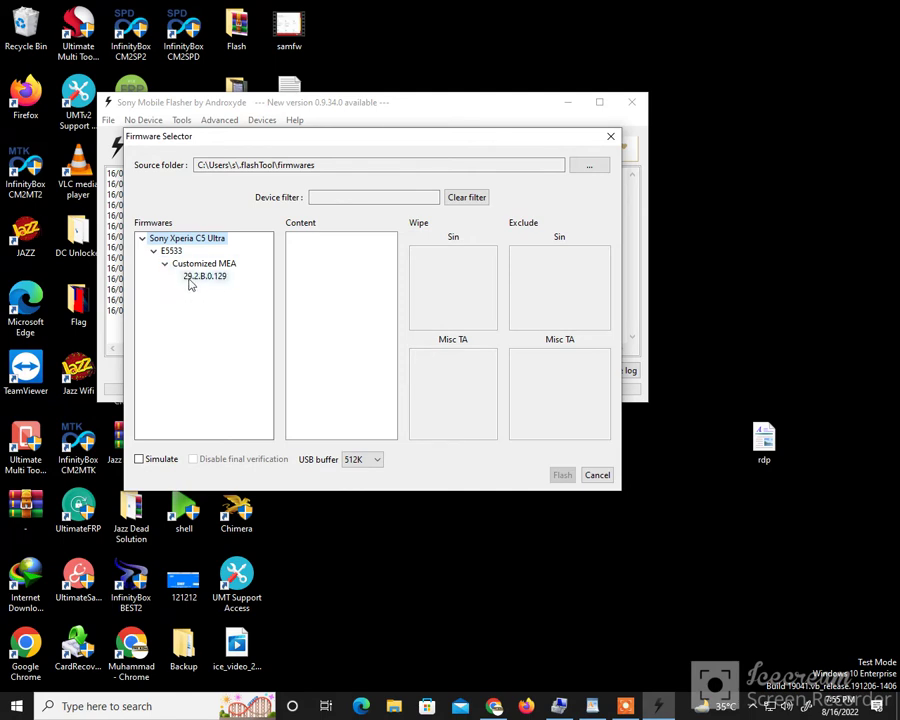
left_click(191, 282)
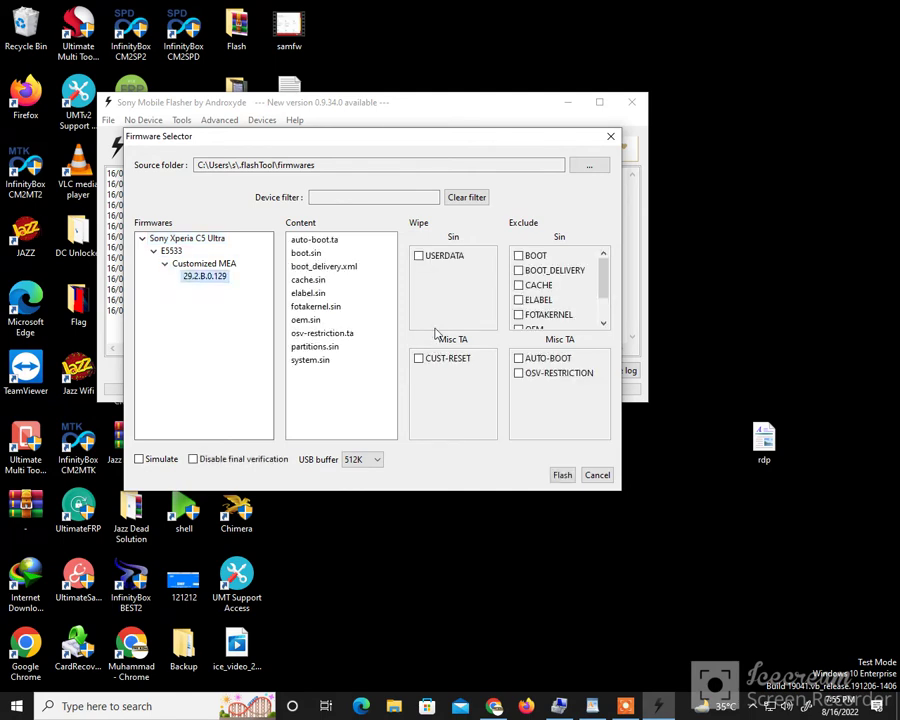
Exclude all Sin items from BOOT through SYSTEM and the AUTO-BOOT and OSV-RESTRICTION Misc TA items from the flash.
left_click(519, 256)
left_click(519, 270)
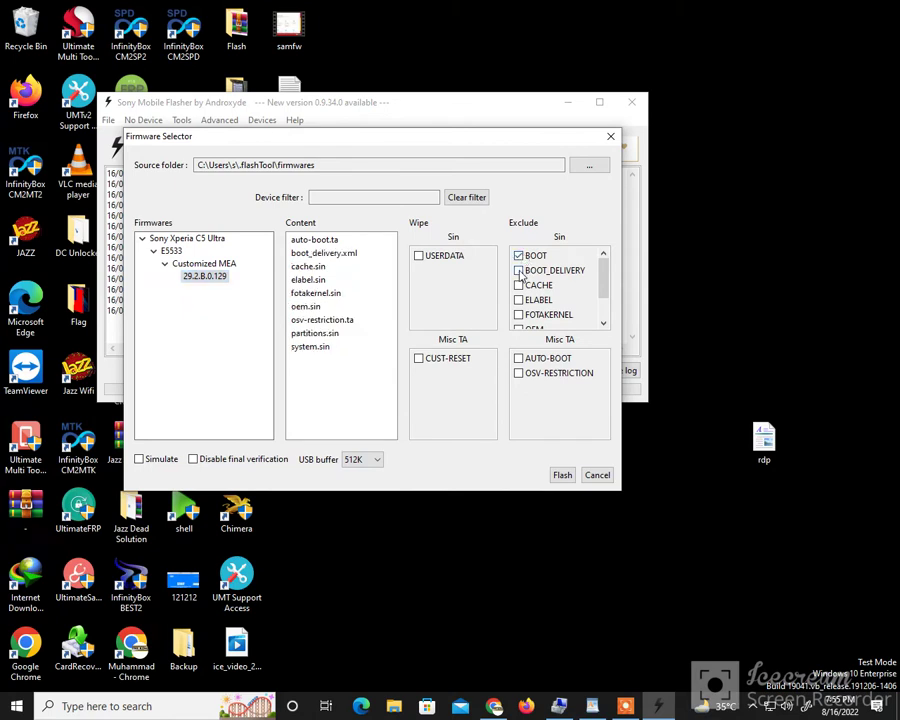
left_click(519, 285)
left_click(519, 300)
left_click(519, 316)
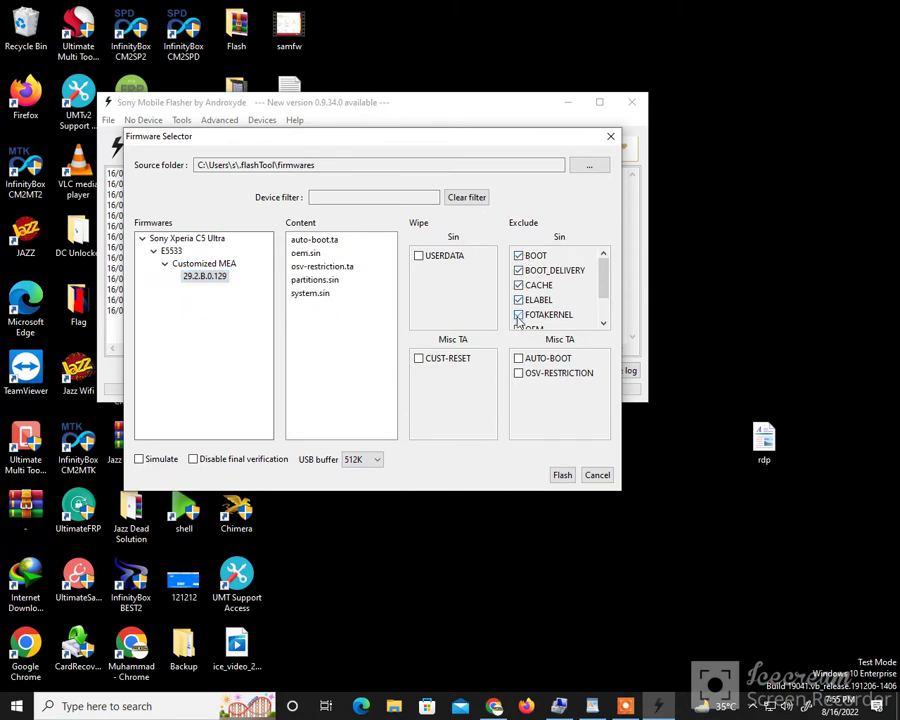
scroll(519, 318, "down", 2)
left_click(519, 318)
left_click(519, 304)
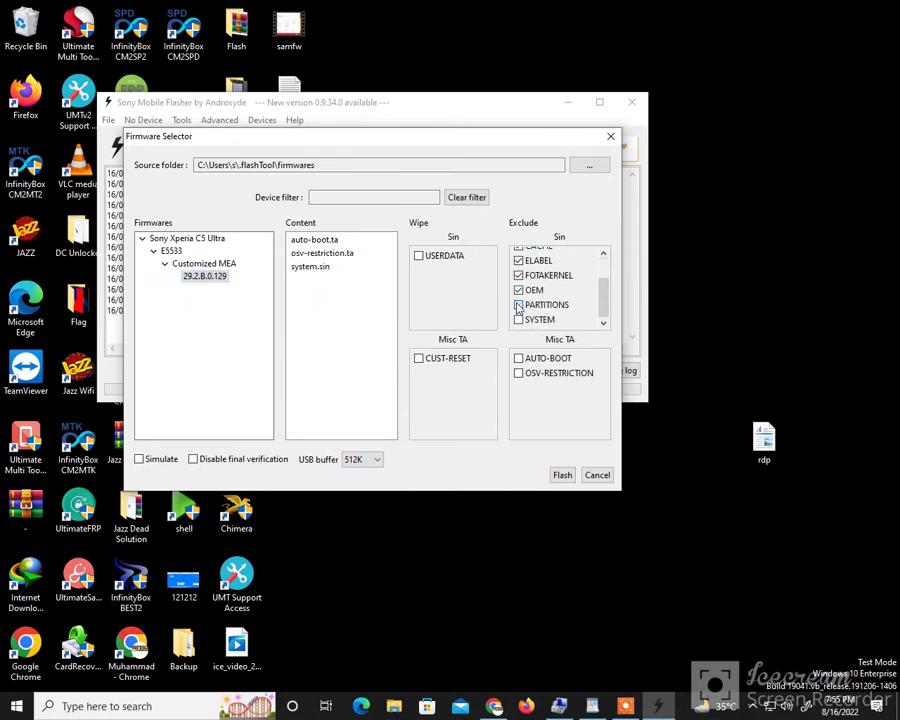
left_click(519, 319)
left_click(519, 358)
left_click(519, 373)
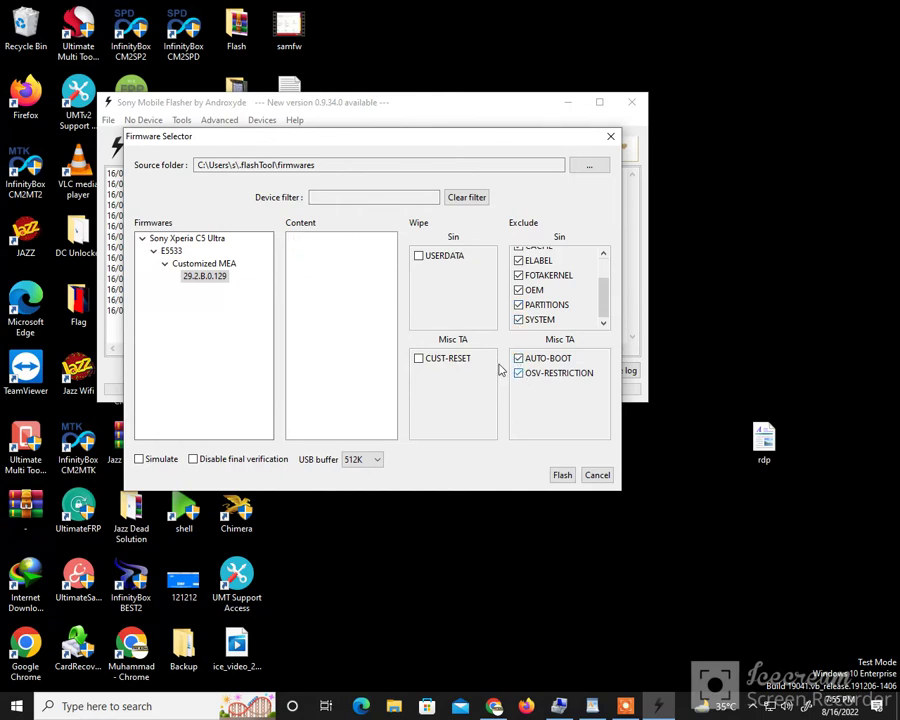
Mark USERDATA for wiping and check the list of excluded Sin items.
left_click(418, 256)
scroll(568, 314, "up", 2)
scroll(568, 314, "down", 2)
scroll(570, 315, "up", 2)
scroll(570, 315, "down", 2)
left_click(418, 256)
left_click(420, 256)
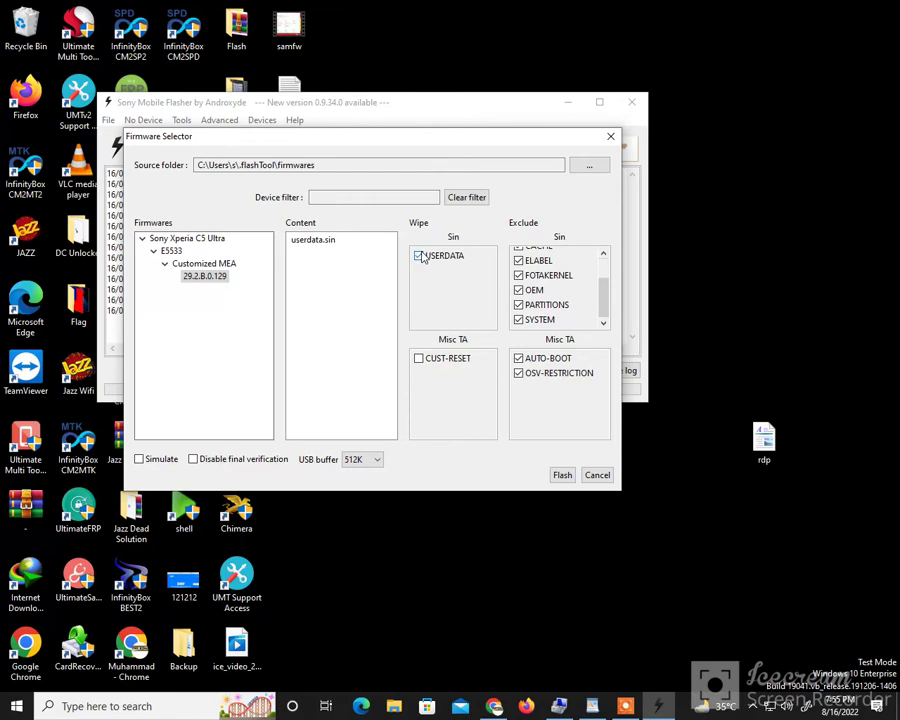
Review the WordPad note about downloading firmware that matches the phone's model code, and minimize it.
left_click(592, 706)
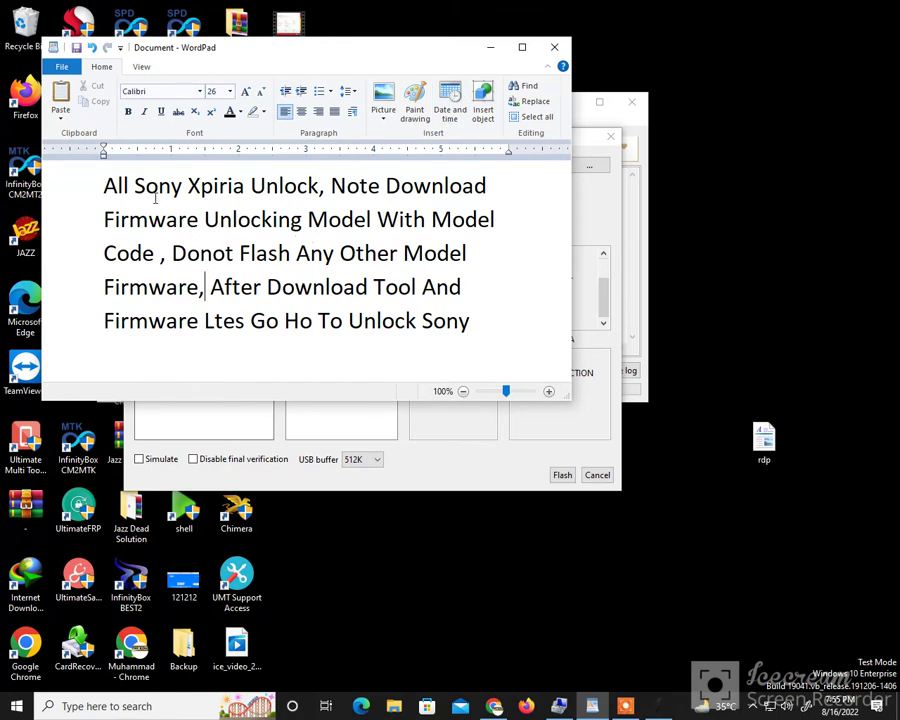
left_click_drag(329, 185, 161, 258)
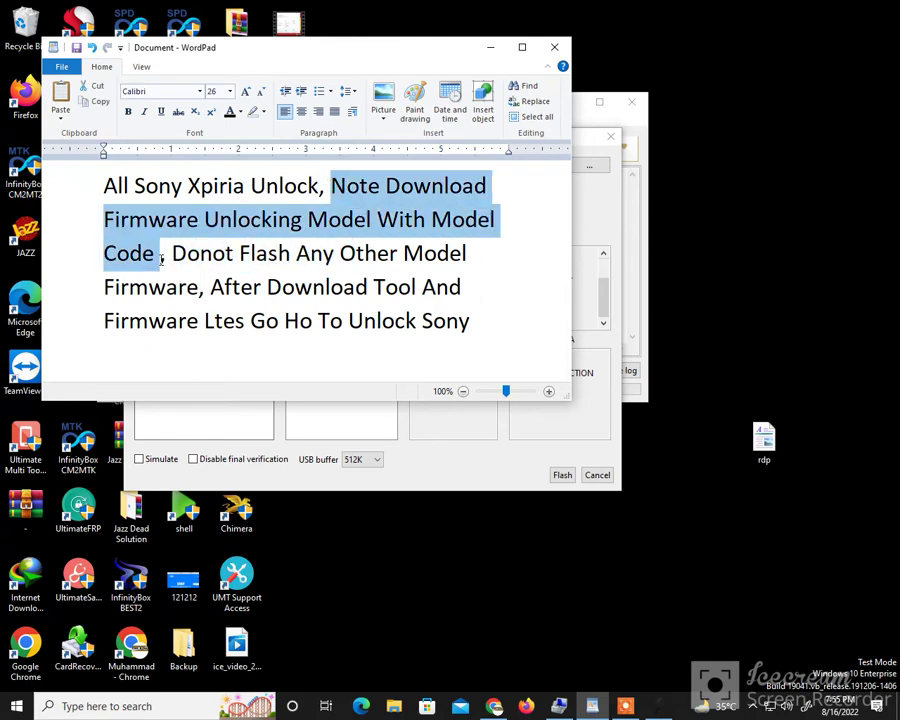
left_click(490, 47)
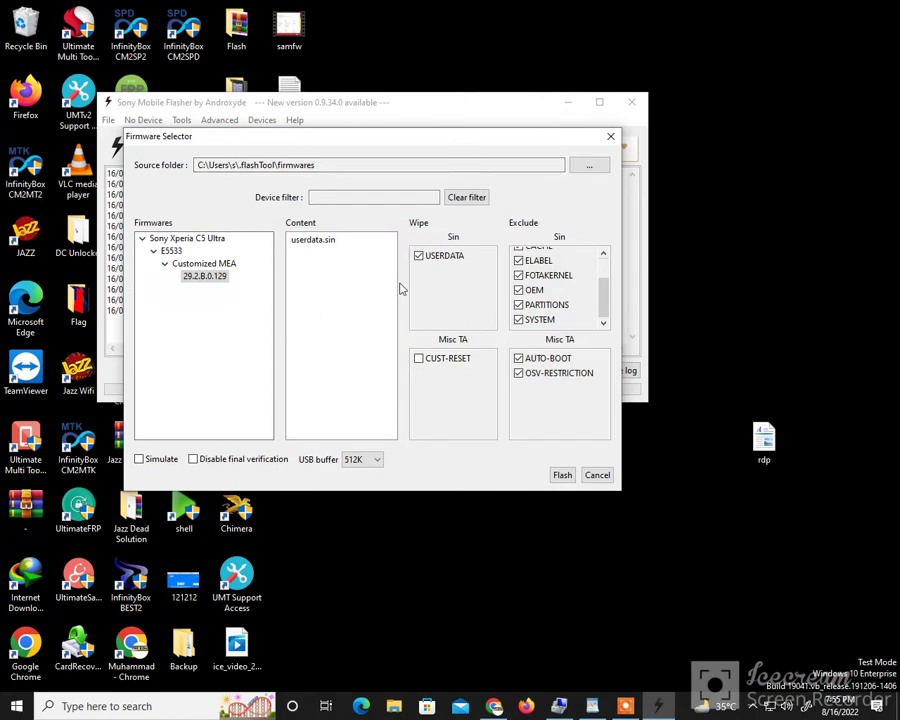
Clear the USERDATA wipe option and start flashing the selected firmware to the phone.
left_click(419, 256)
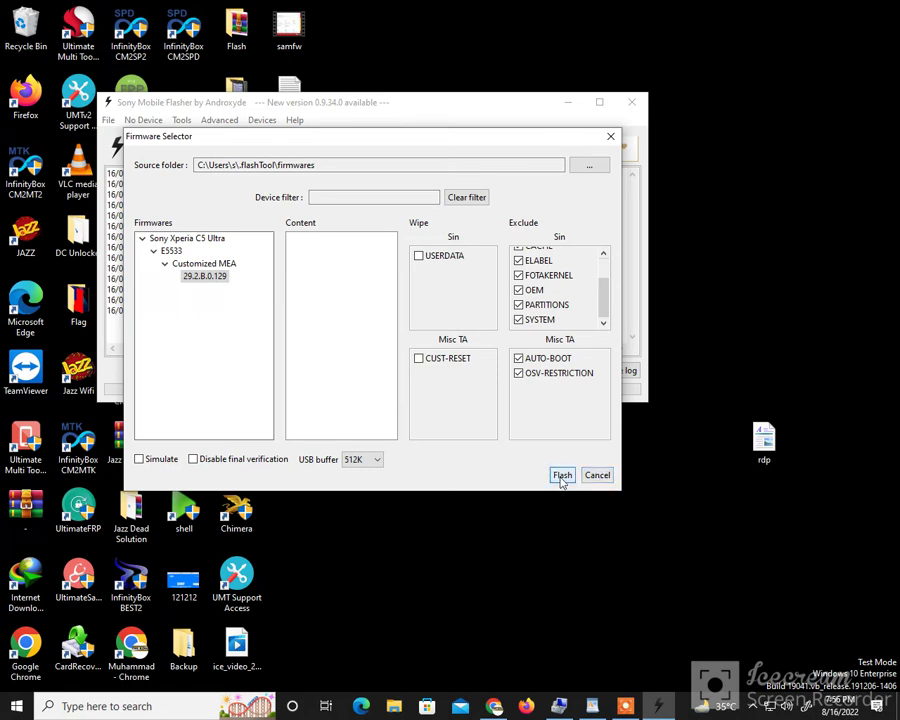
left_click(562, 476)
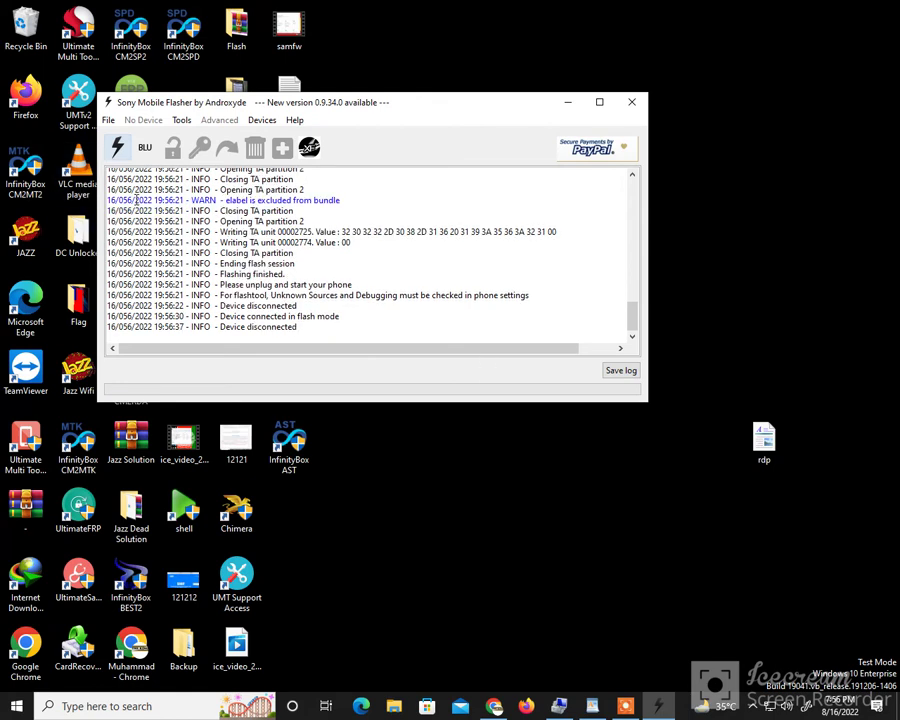
Start a new Flashmode flash and select the 29.2.B.0.129 Customized MEA firmware for the Sony Xperia C5 Ultra E5533.
left_click(117, 147)
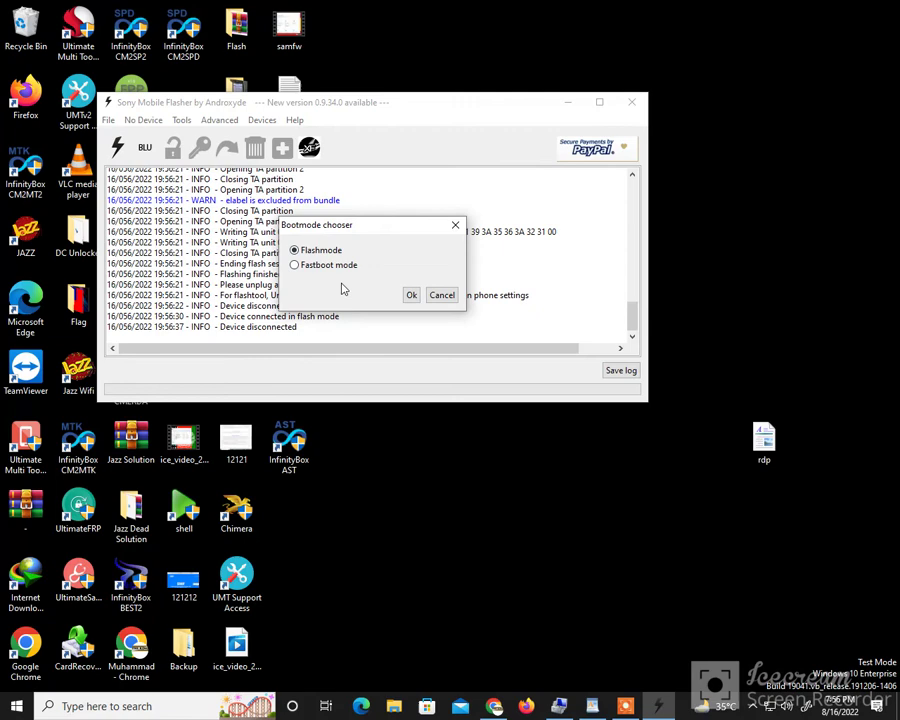
left_click(411, 294)
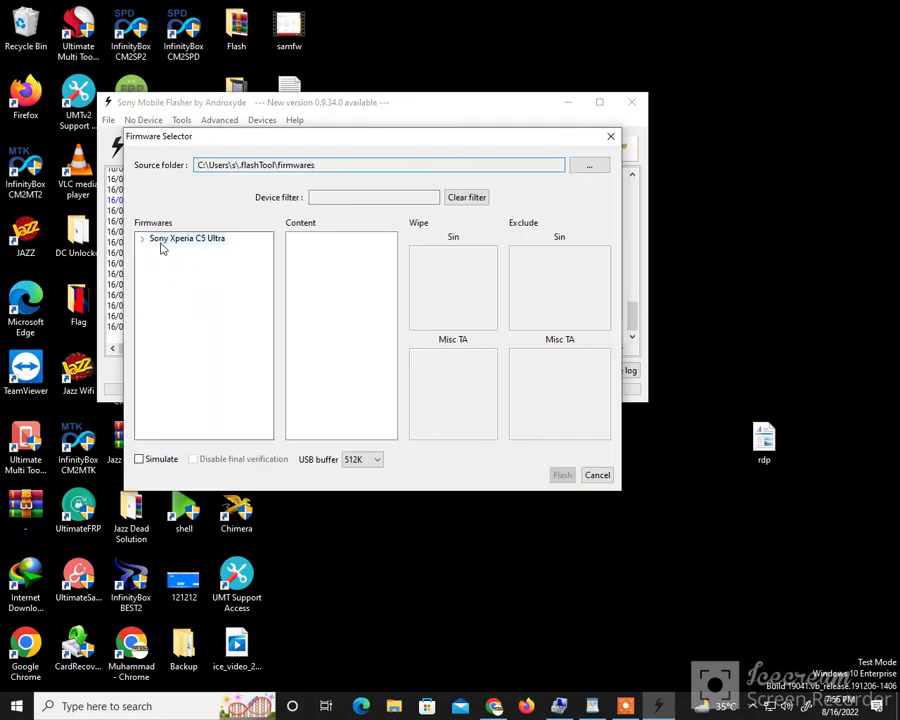
double_click(150, 240)
left_click(154, 252)
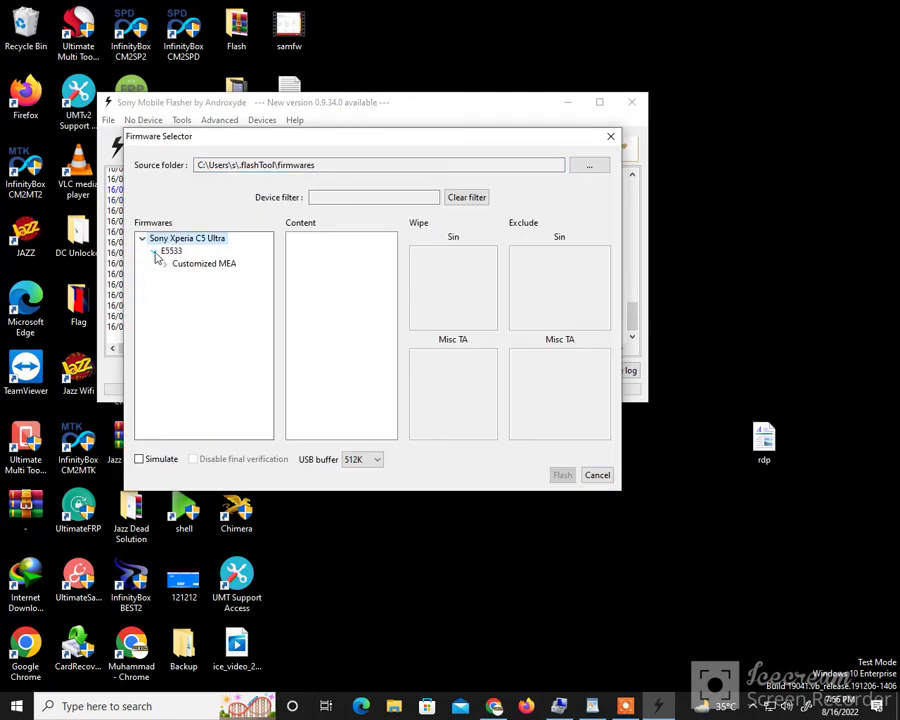
left_click(166, 264)
left_click(200, 276)
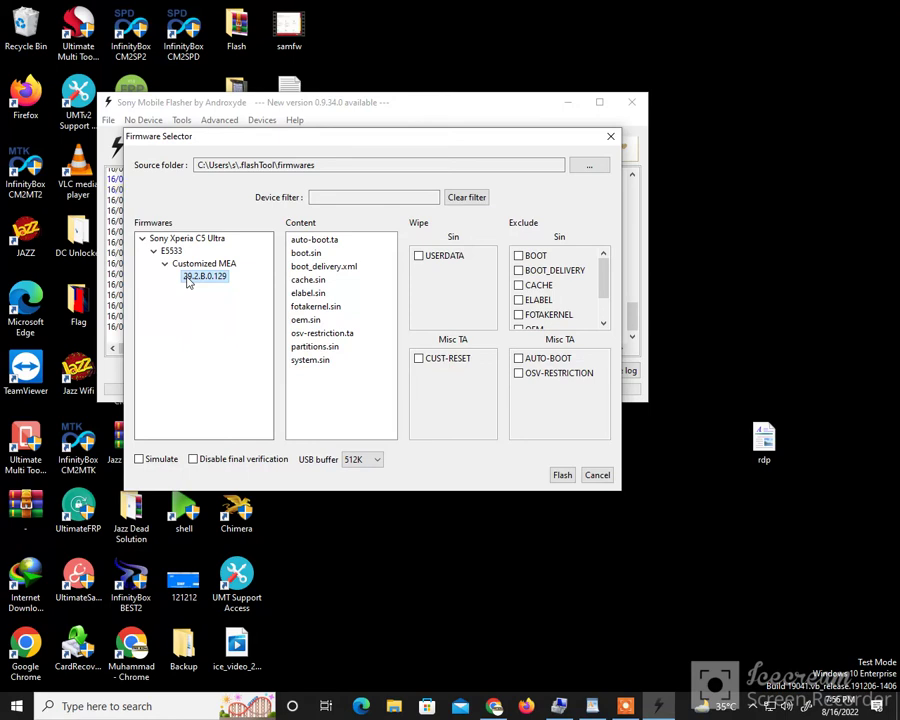
Exclude every Sin item from the flash: BOOT, BOOT_DELIVERY, CACHE, ELABEL, FOTAKERNEL, OEM, PARTITIONS and SYSTEM.
left_click(522, 257)
left_click(519, 271)
left_click(519, 286)
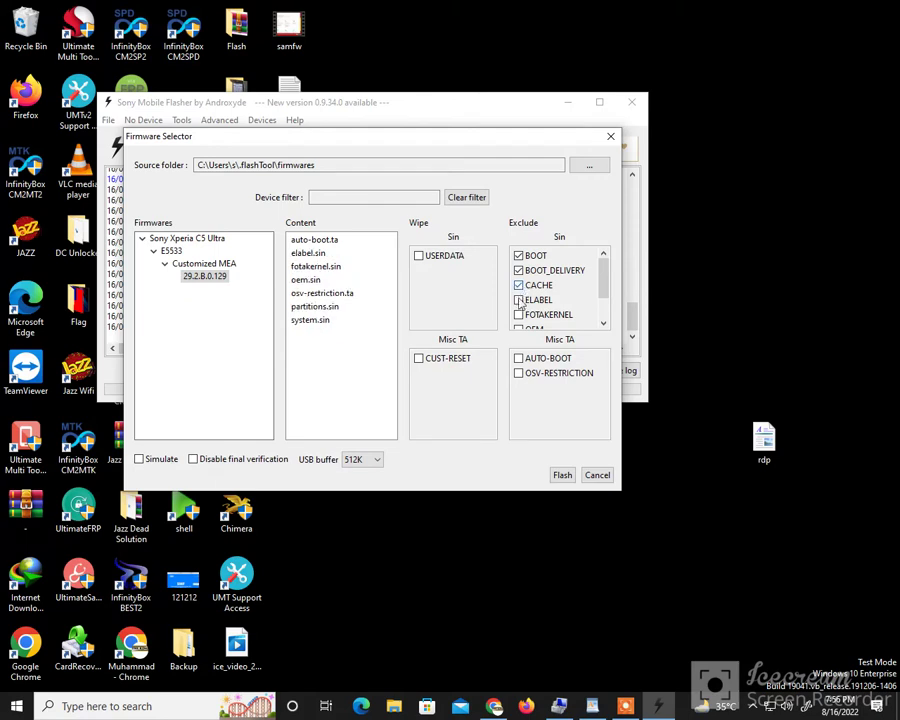
left_click(519, 301)
left_click(519, 315)
scroll(519, 314, "down", 1)
left_click(519, 313)
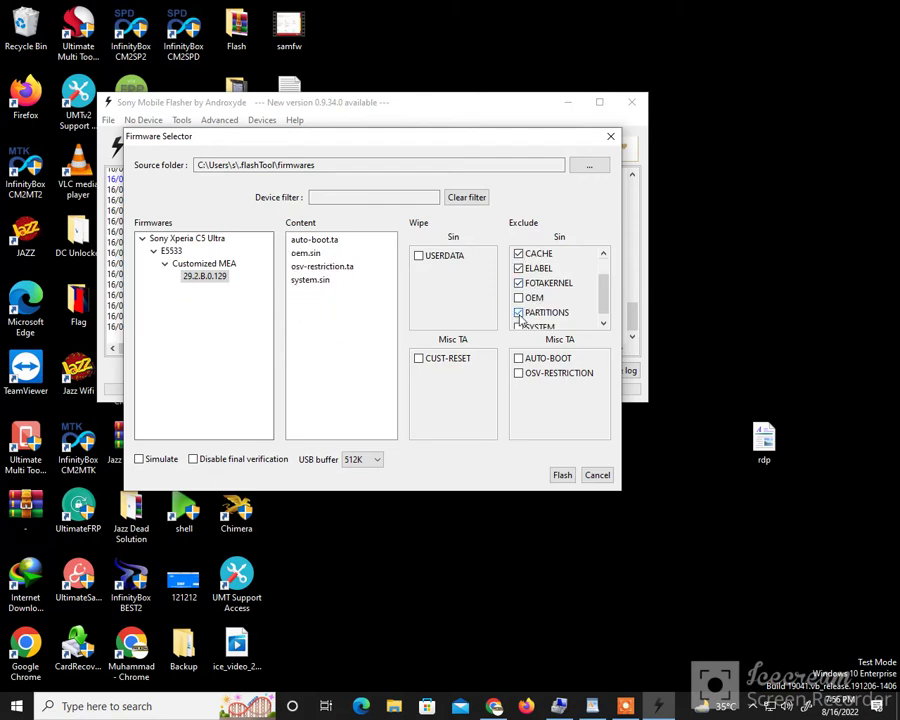
left_click(519, 298)
left_click(519, 325)
scroll(520, 318, "down", 1)
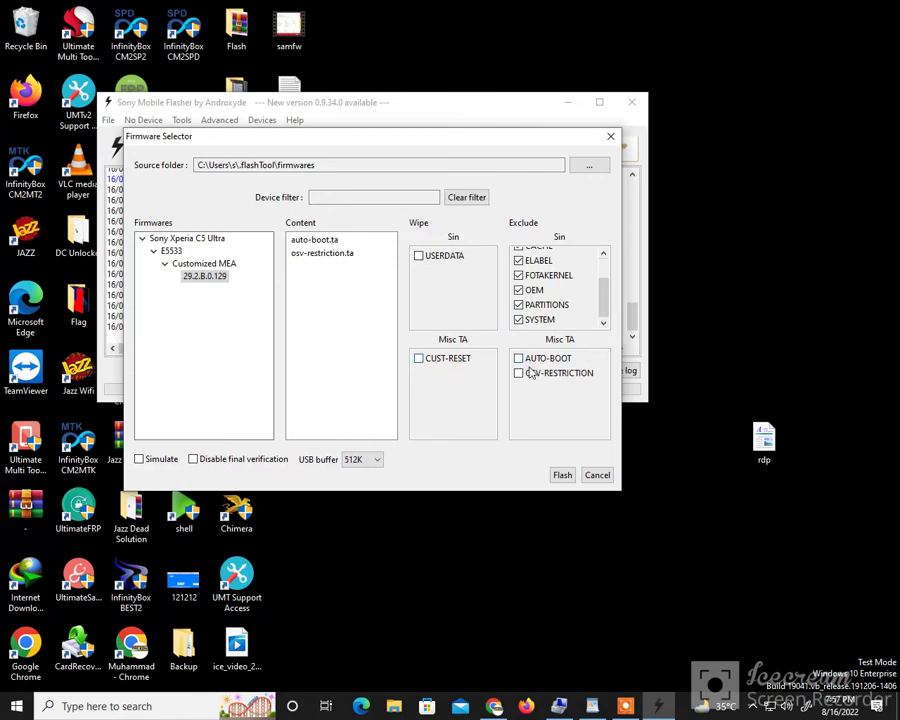
Exclude the AUTO-BOOT and OSV-RESTRICTION Misc TA items and mark USERDATA for wiping, leaving only userdata.sin in the content.
left_click(518, 358)
left_click(518, 373)
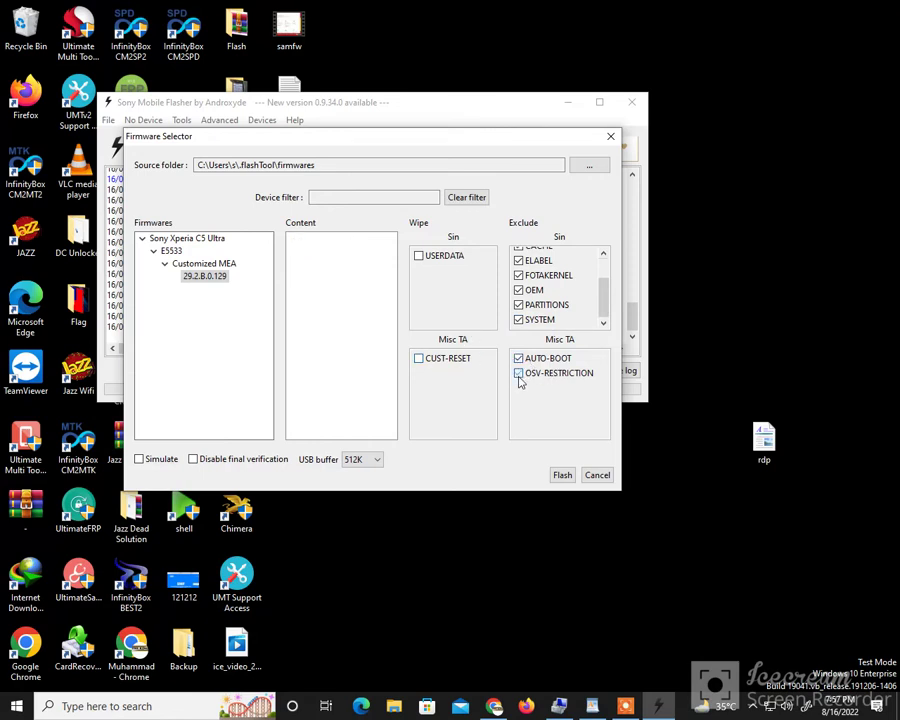
left_click(420, 258)
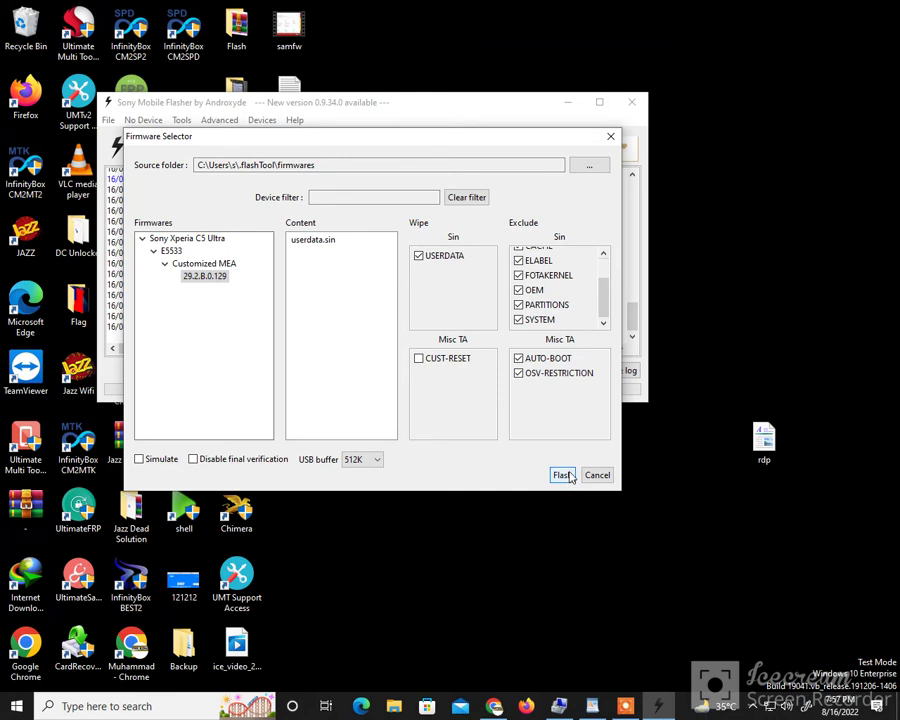
left_click(312, 241)
Switch to the WordPad note and add the line "Flash Only User Data File" below the existing text.
key("alt+Tab")
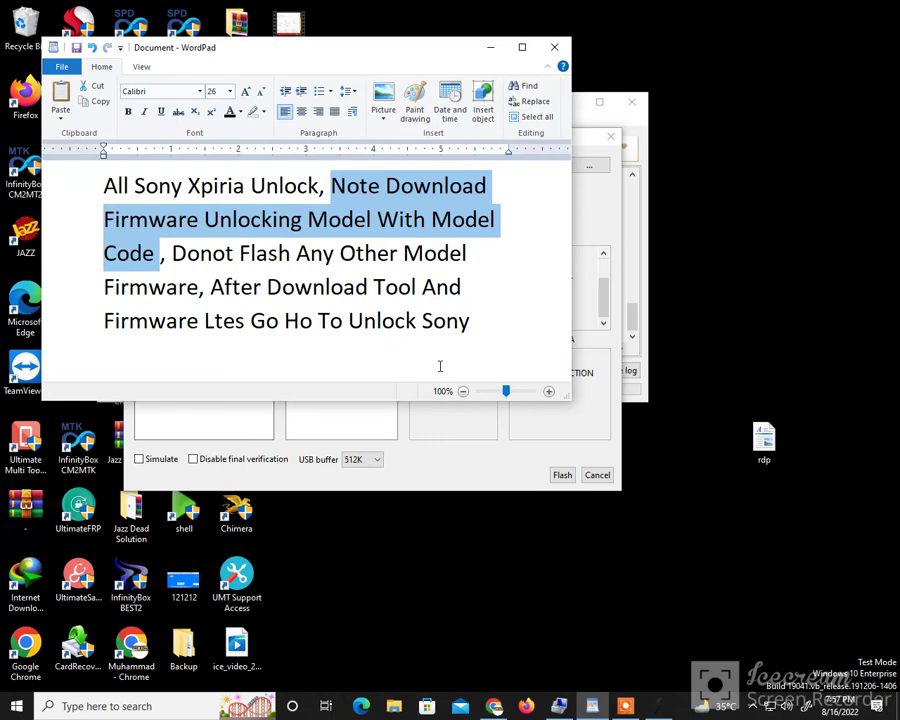
left_click(484, 338)
key("Return")
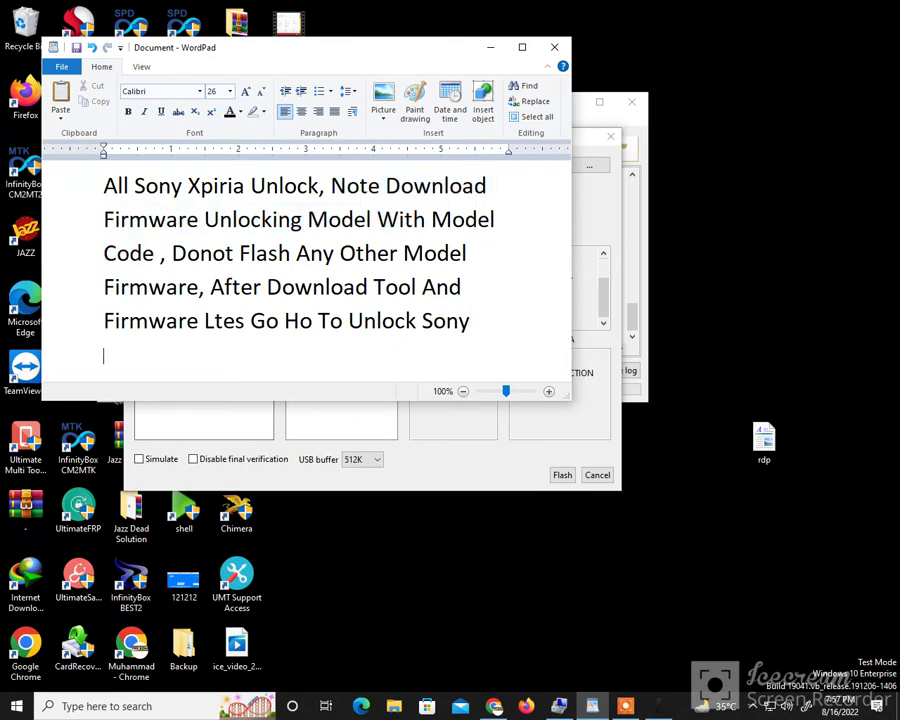
type("Fla")
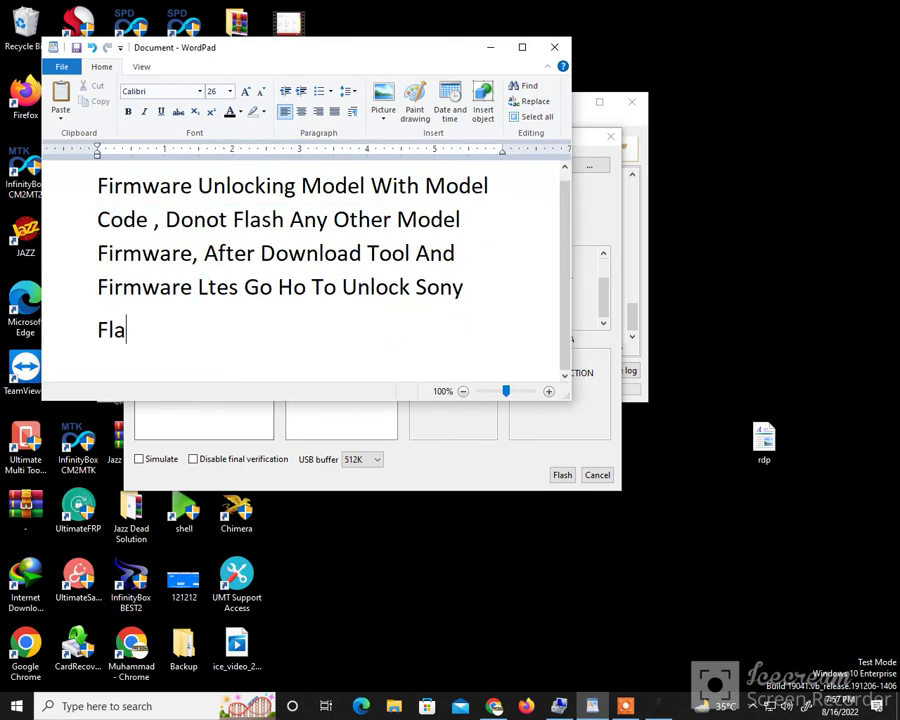
type("sh Onl")
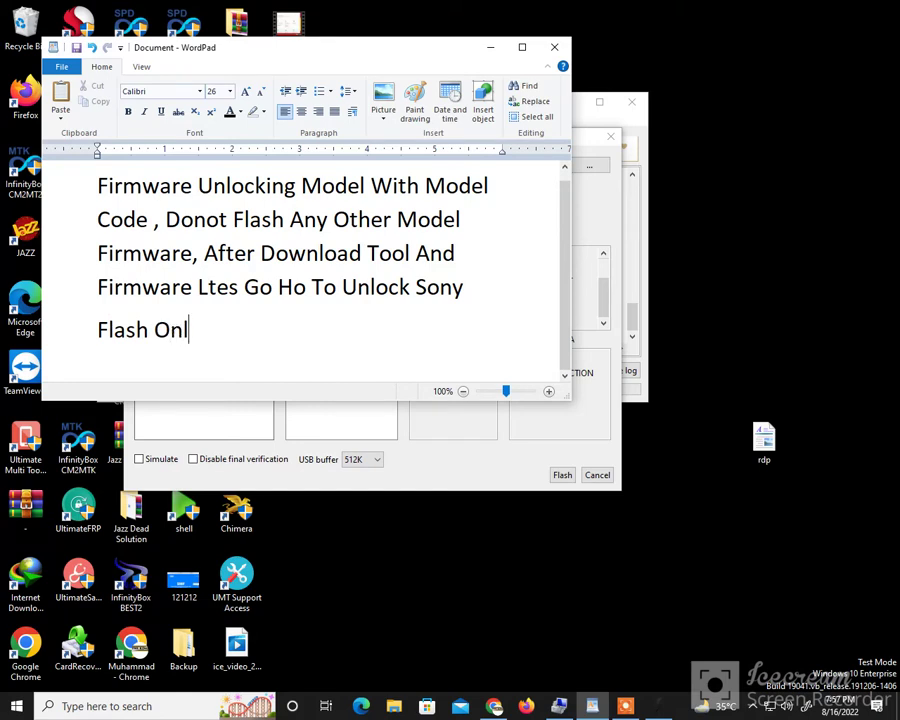
type("y User")
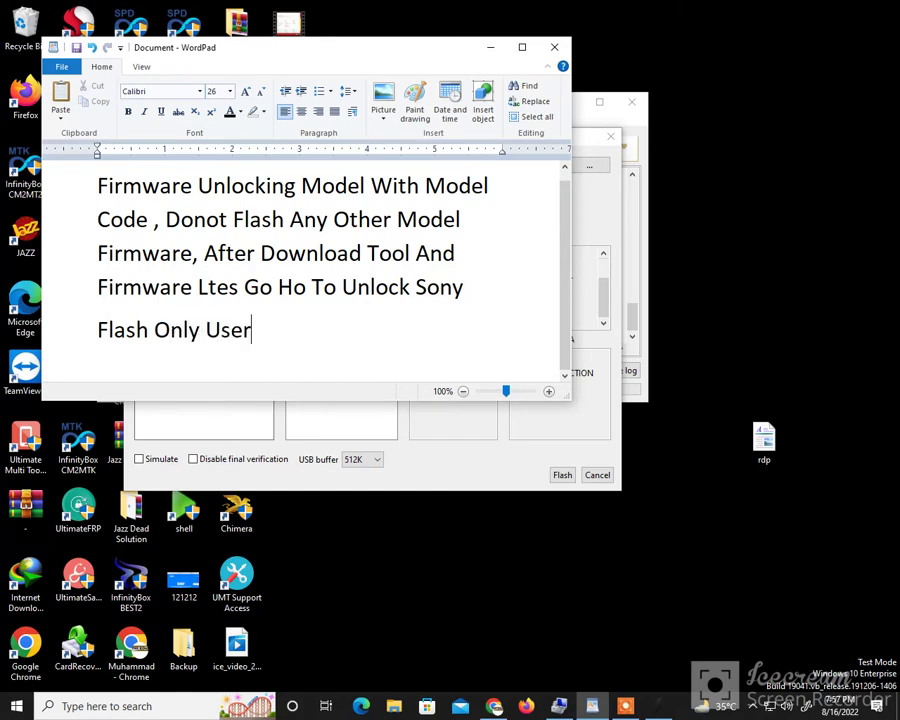
type(" Data")
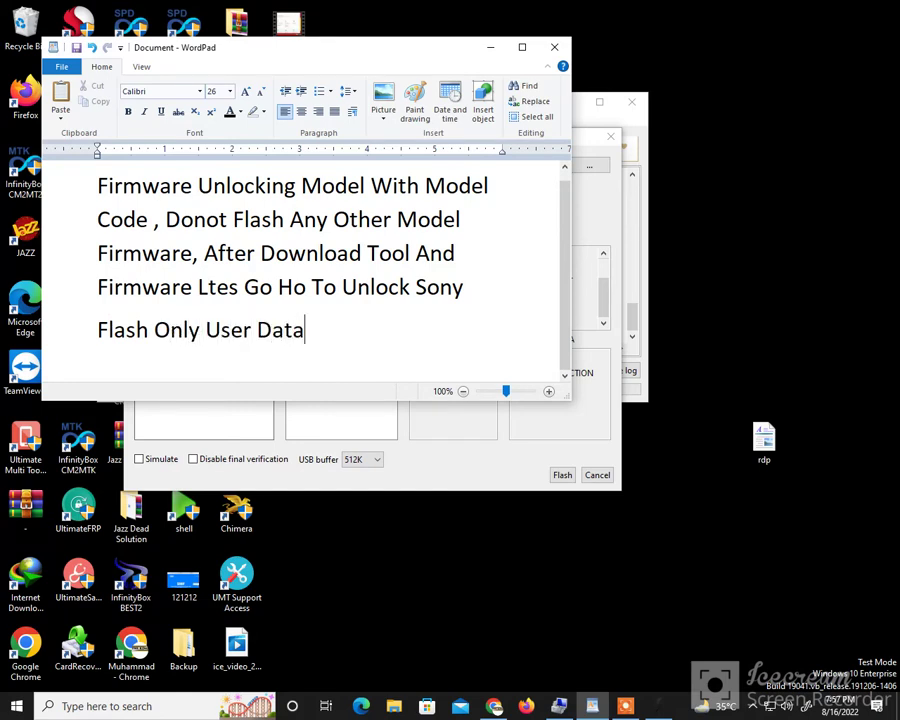
type(" File")
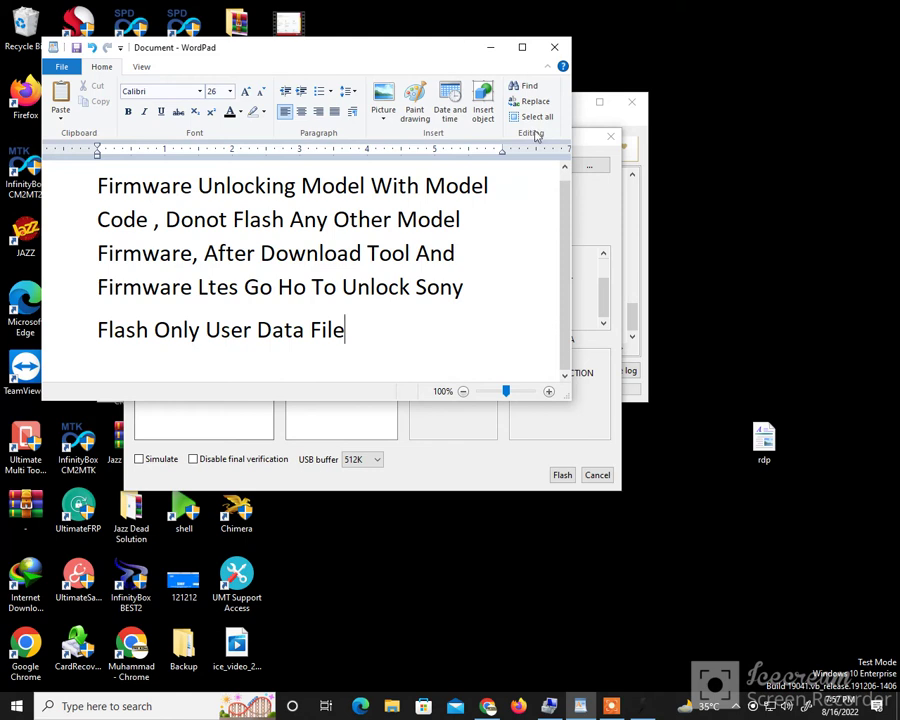
Return to the Firmware Selector in Flashtool and start flashing the userdata-only bundle to the phone.
left_click(466, 472)
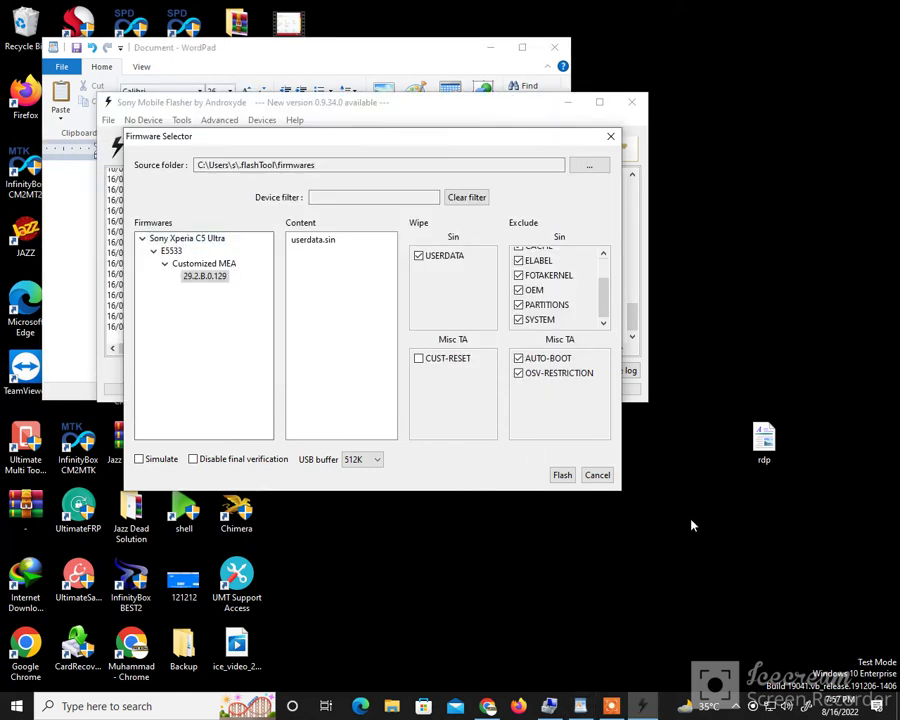
left_click(561, 476)
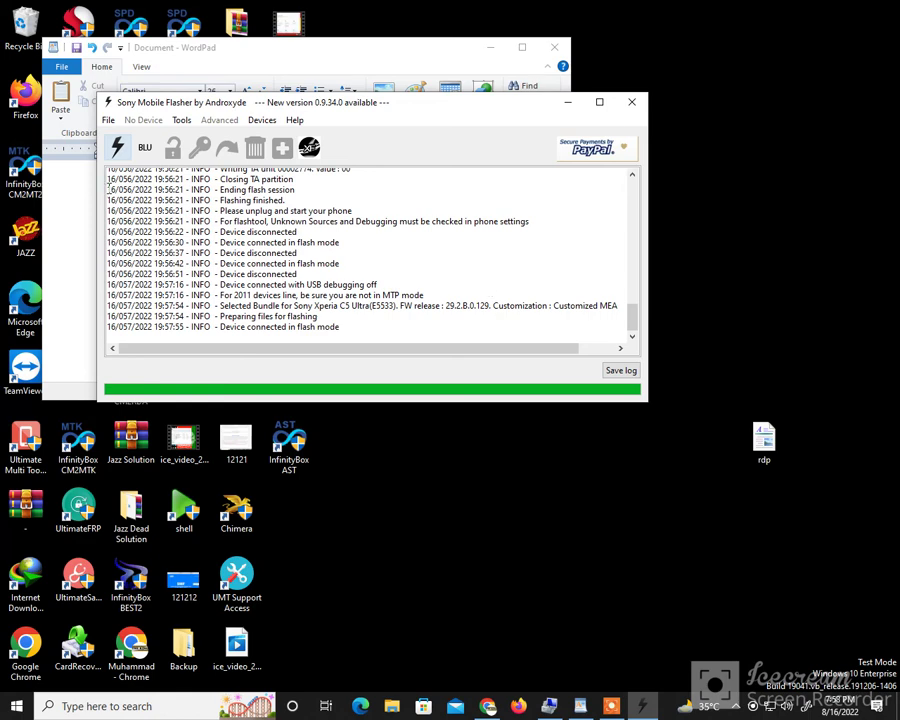
left_click(118, 148)
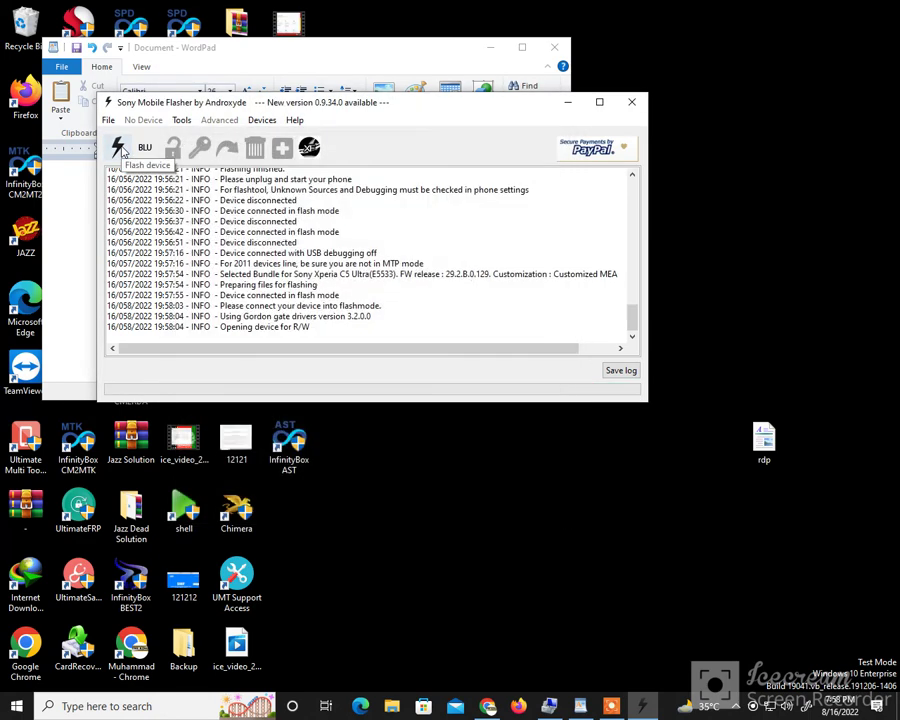